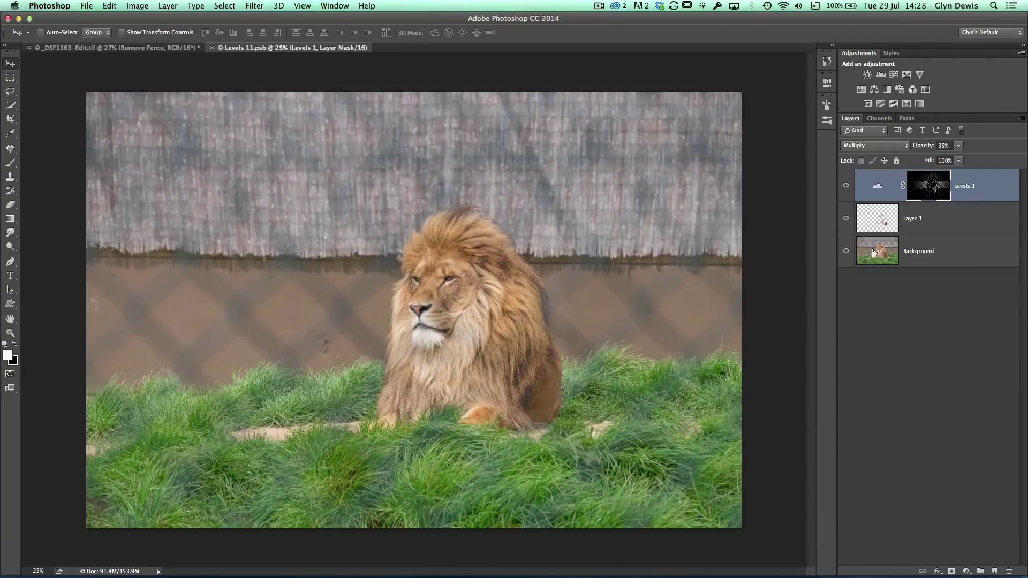
# - Toggle Levels 1 and Layer 1 off and on, close Levels 11 without saving, then switch to Lightroom
pyautogui.keyDown('alt'); pyautogui.click(846, 251); pyautogui.keyUp('alt')
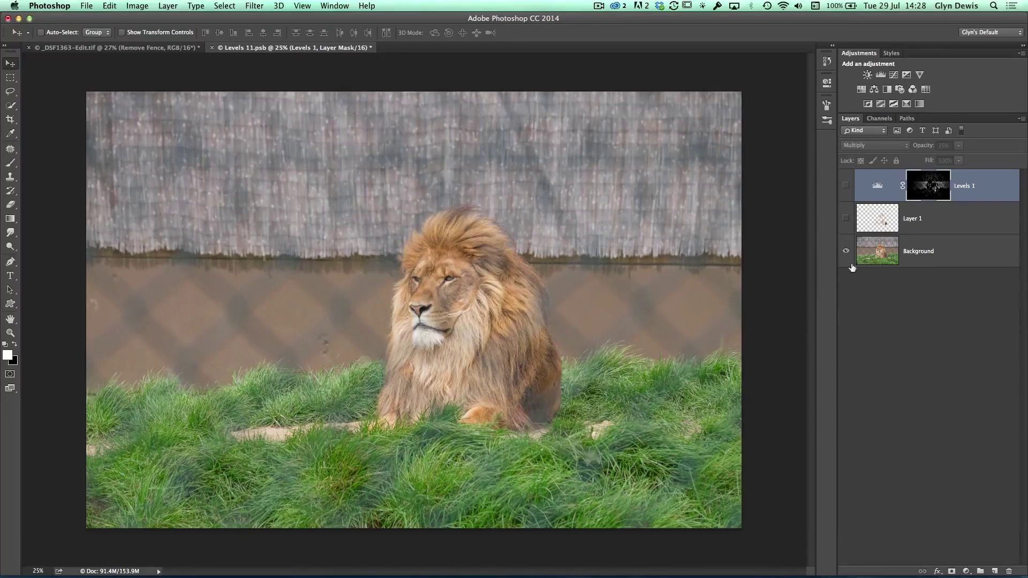
pyautogui.keyDown('alt'); pyautogui.click(847, 262); pyautogui.keyUp('alt')
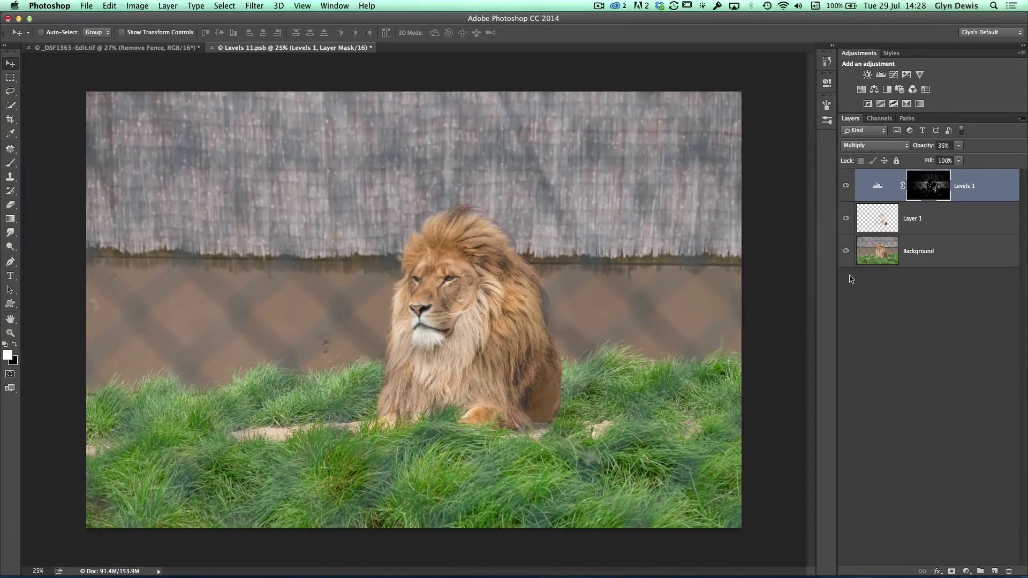
pyautogui.press('super+w')
pyautogui.press('super+d')
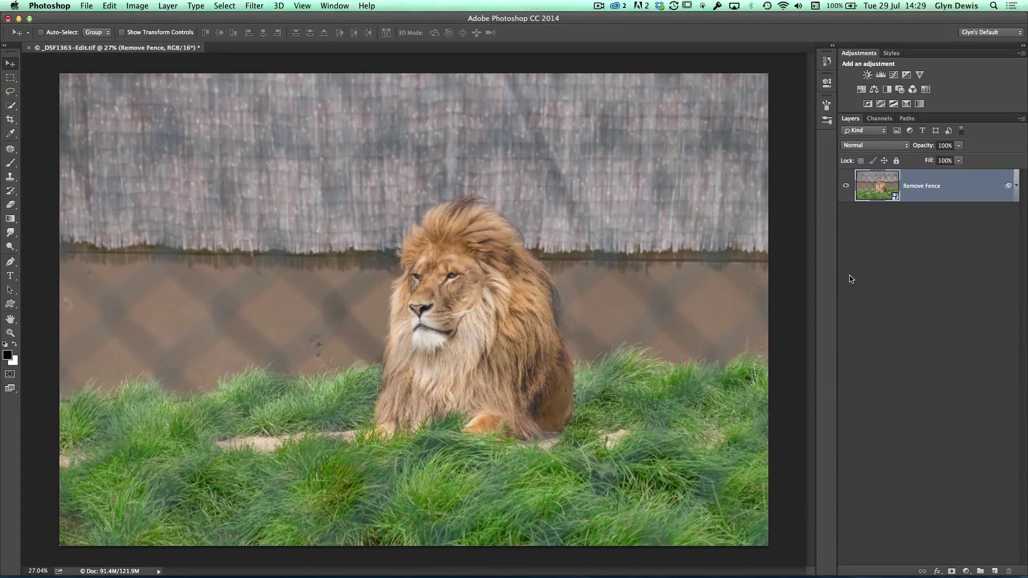
pyautogui.press('super+Tab')
pyautogui.press('super+Tab')
pyautogui.press('super+Tab')
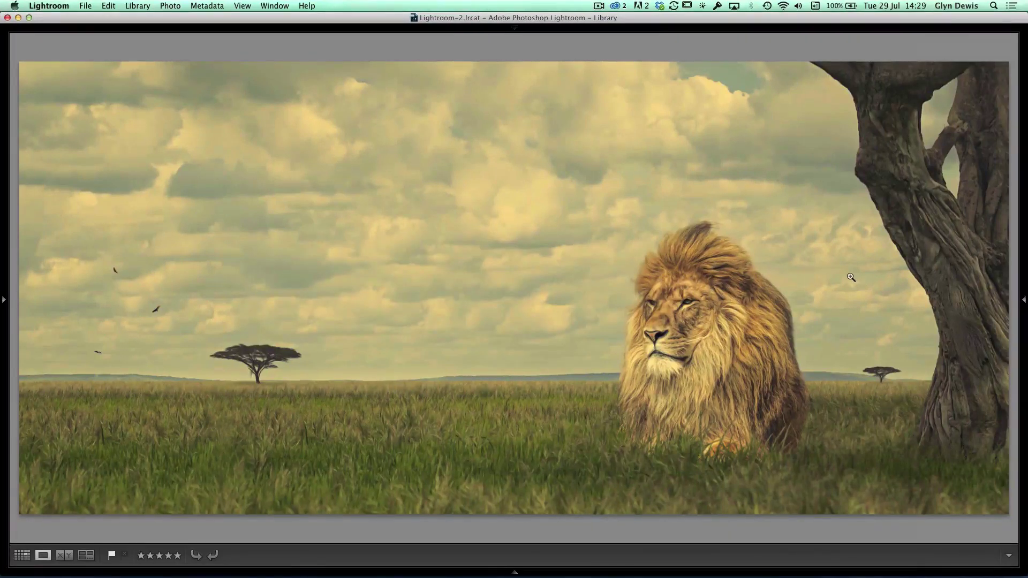
pyautogui.press('super+Tab')
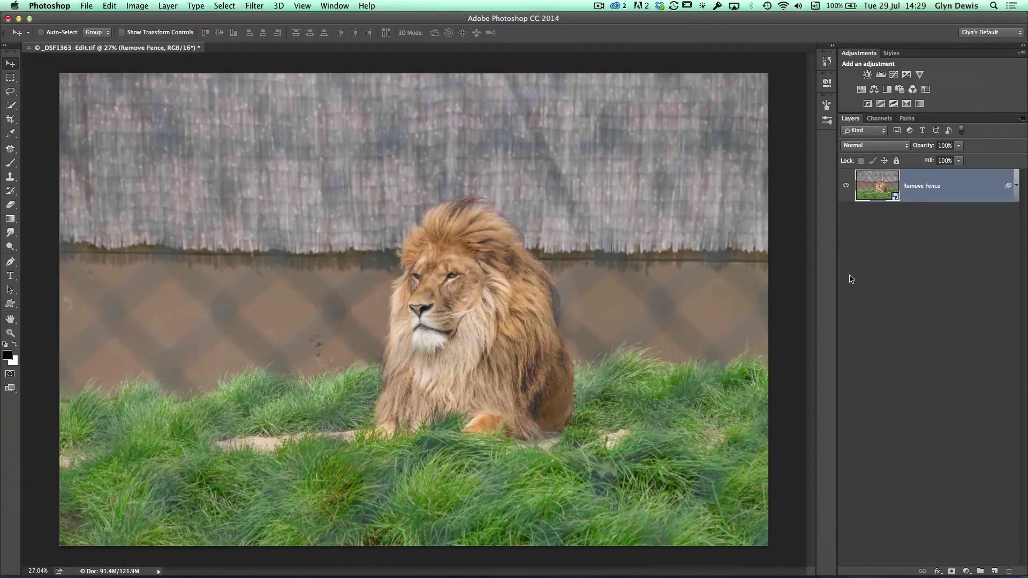
# - Paint a Quick Selection over the lion's head and body with a 100 px brush
pyautogui.press('w')
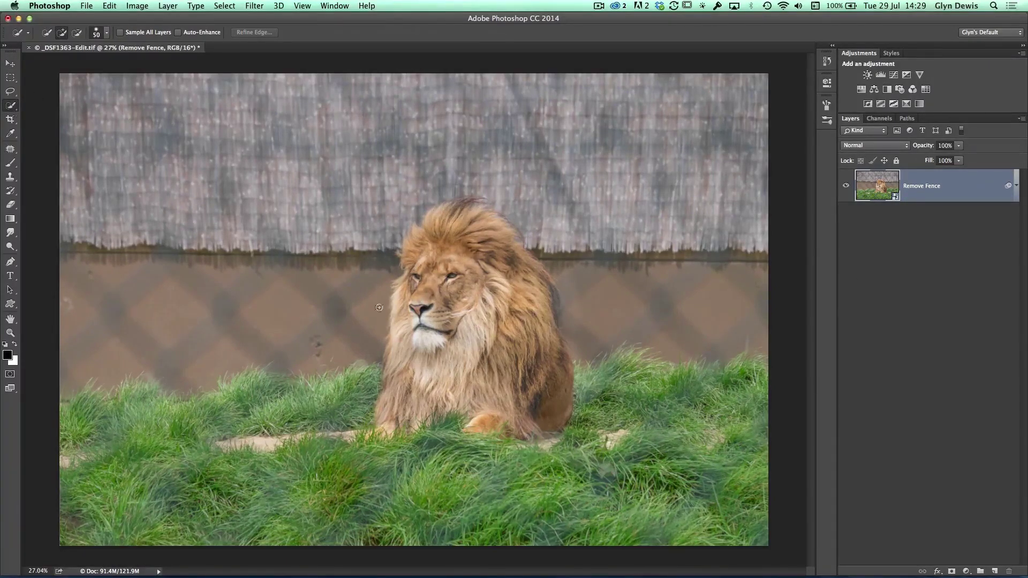
pyautogui.press(']')
pyautogui.press(']')
pyautogui.press(']')
pyautogui.press(']')
pyautogui.press(']')
pyautogui.moveTo(463, 229)
pyautogui.mouseDown()
pyautogui.moveTo(534, 332)
pyautogui.moveTo(547, 391)
pyautogui.moveTo(483, 375)
pyautogui.moveTo(447, 389)
pyautogui.moveTo(438, 279)
pyautogui.moveTo(412, 341)
pyautogui.moveTo(431, 238)
pyautogui.moveTo(467, 228)
pyautogui.moveTo(528, 280)
pyautogui.moveTo(559, 374)
pyautogui.moveTo(548, 405)
pyautogui.moveTo(478, 389)
pyautogui.moveTo(417, 393)
pyautogui.moveTo(385, 422)
pyautogui.moveTo(415, 337)
pyautogui.moveTo(405, 351)
pyautogui.moveTo(419, 248)
pyautogui.moveTo(483, 226)
pyautogui.moveTo(504, 240)
pyautogui.moveTo(528, 305)
pyautogui.mouseUp()
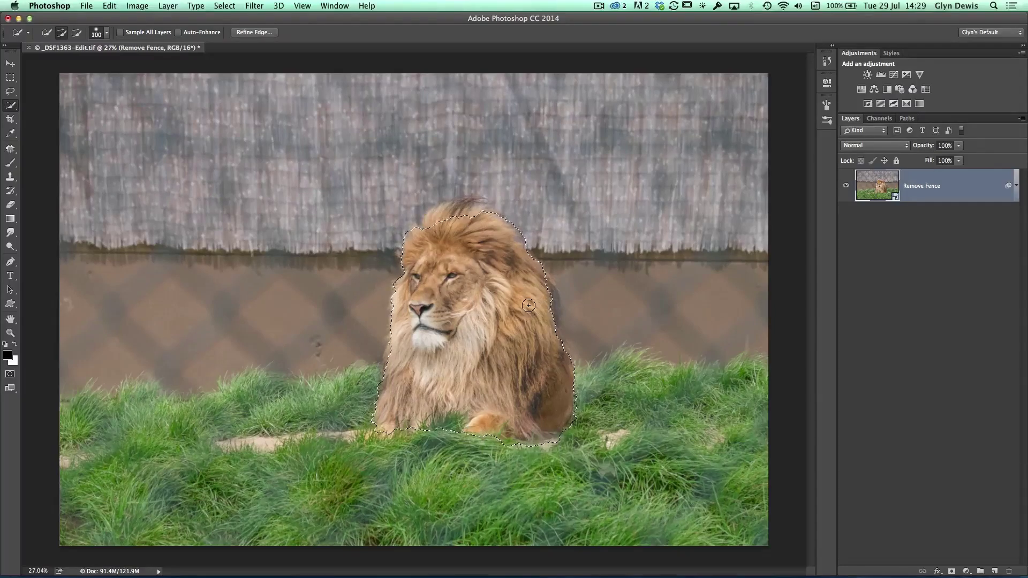
pyautogui.keyDown('super'); pyautogui.click(529, 307); pyautogui.keyUp('super')
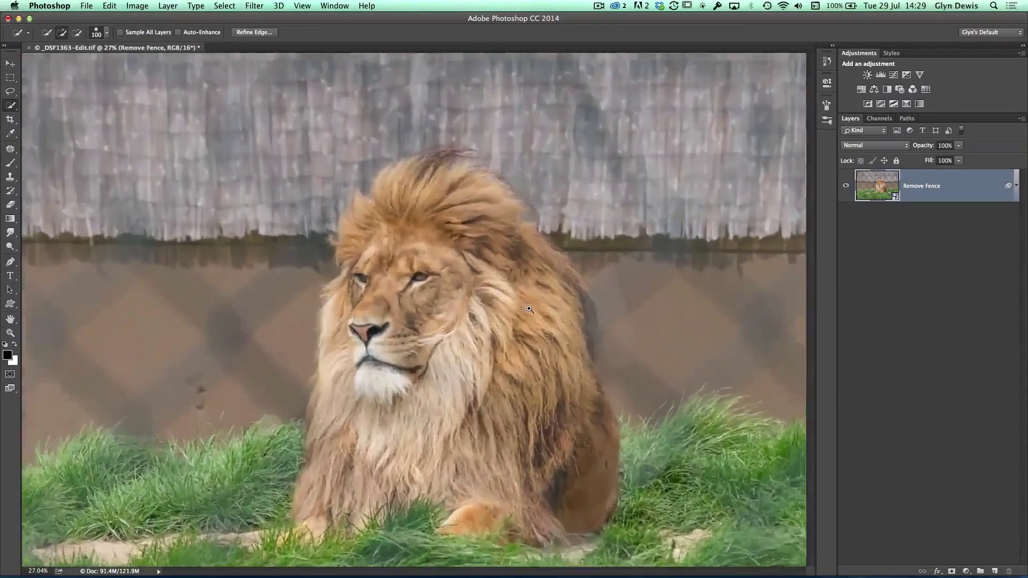
pyautogui.keyDown('super'); pyautogui.click(529, 309); pyautogui.keyUp('super')
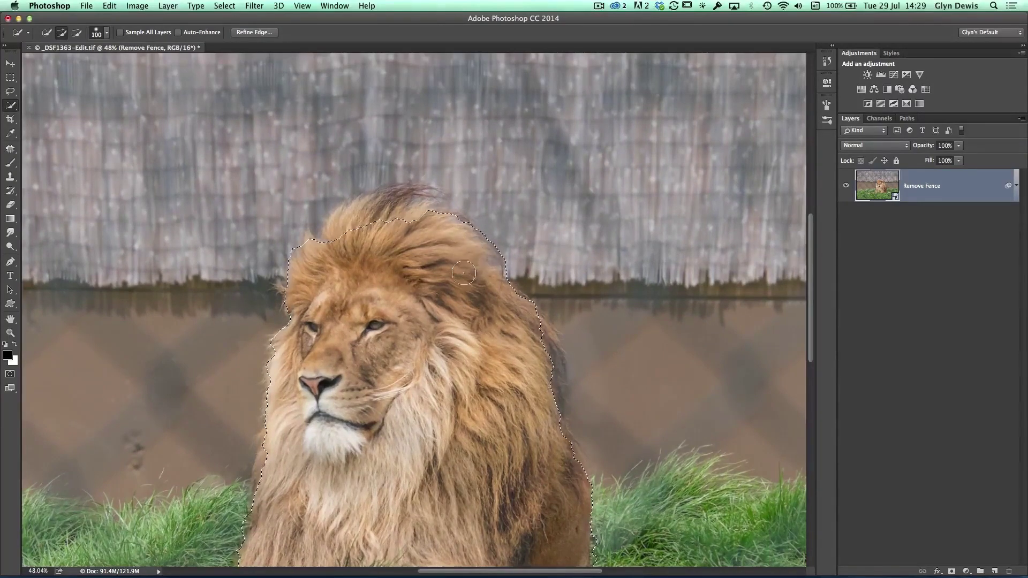
# - Alt-paint to subtract stray fence and grass areas, tidying the edge near the lion's cheek
pyautogui.press('alt')
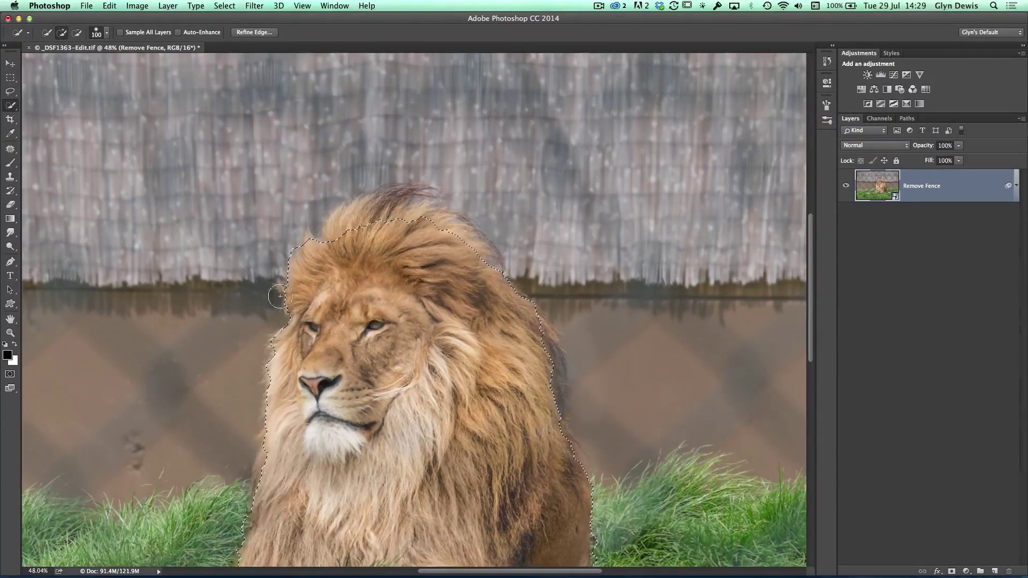
pyautogui.press('alt')
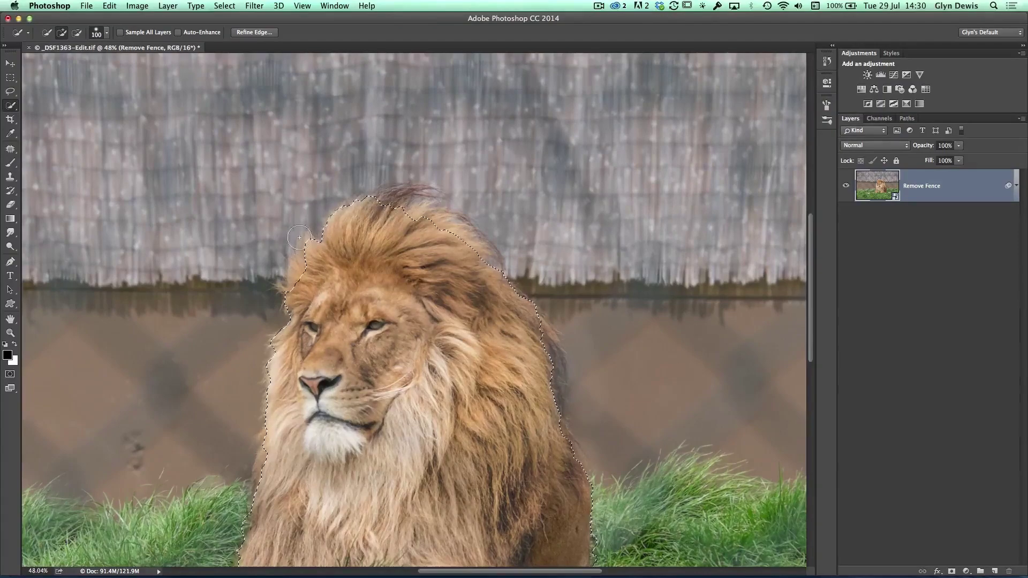
pyautogui.moveTo(484, 416); pyautogui.dragTo(435, 283)
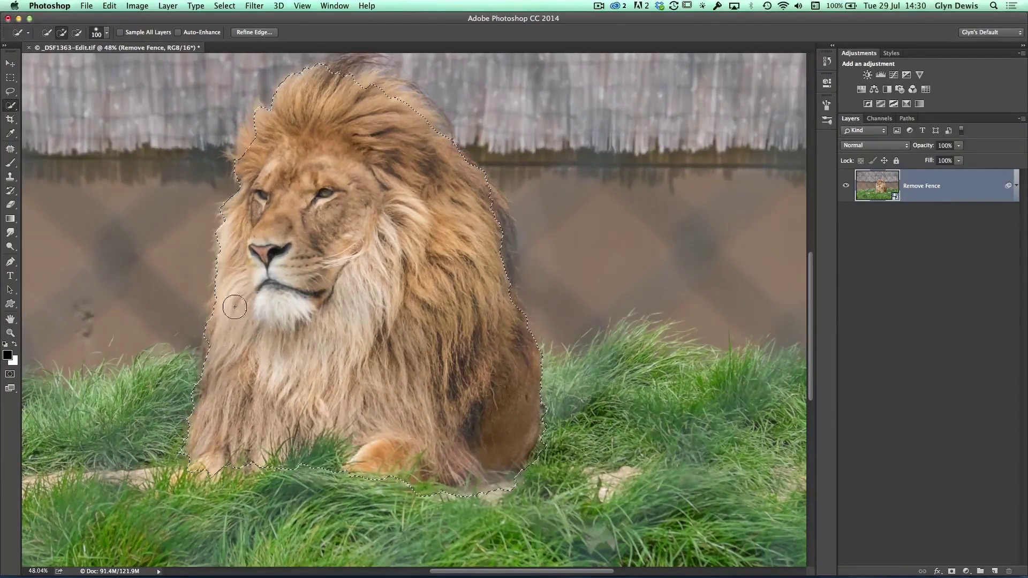
pyautogui.press('alt')
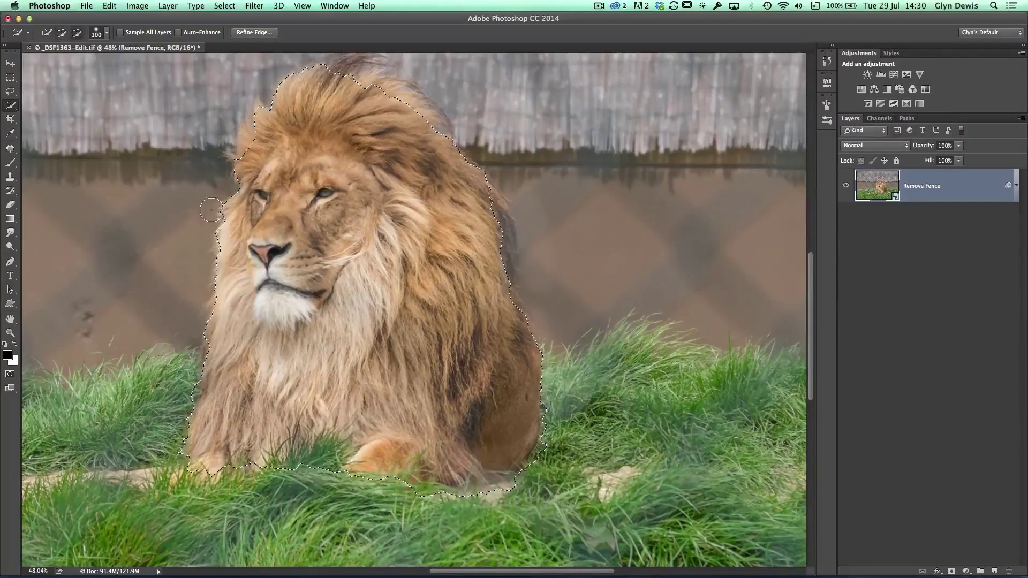
pyautogui.moveTo(219, 214); pyautogui.dragTo(224, 274)
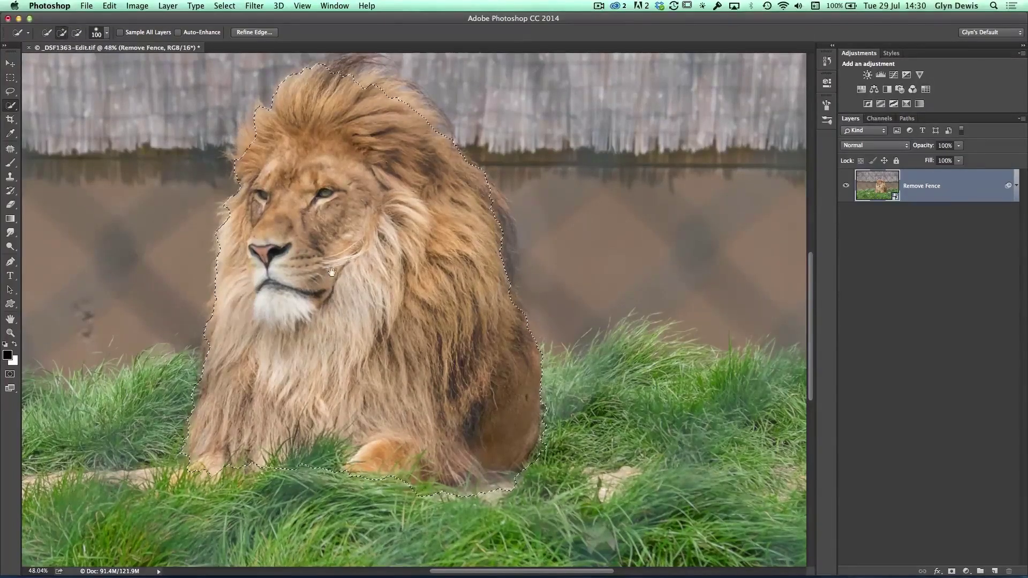
pyautogui.moveTo(332, 272); pyautogui.dragTo(407, 331)
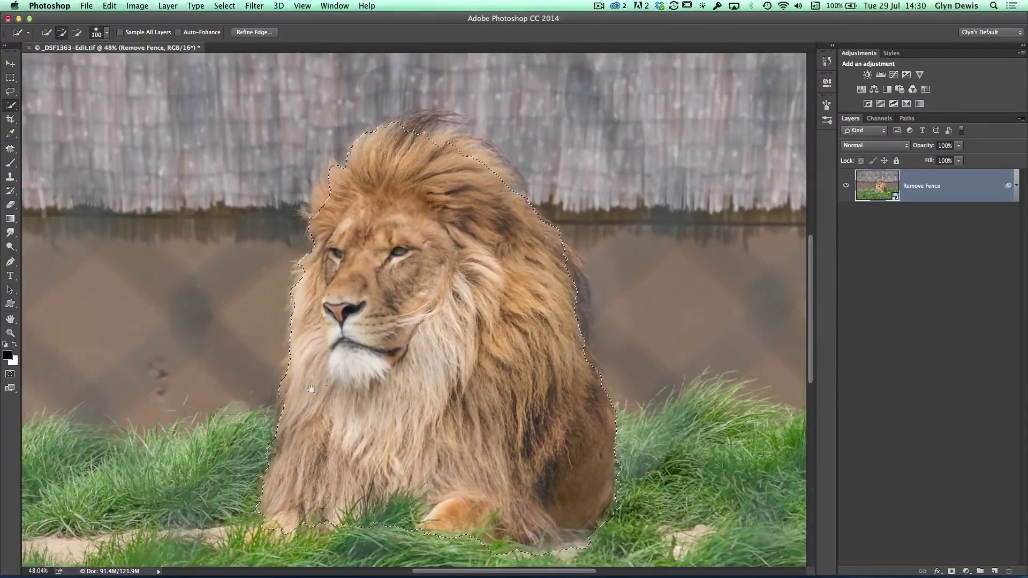
pyautogui.scroll(-3, 311, 389)
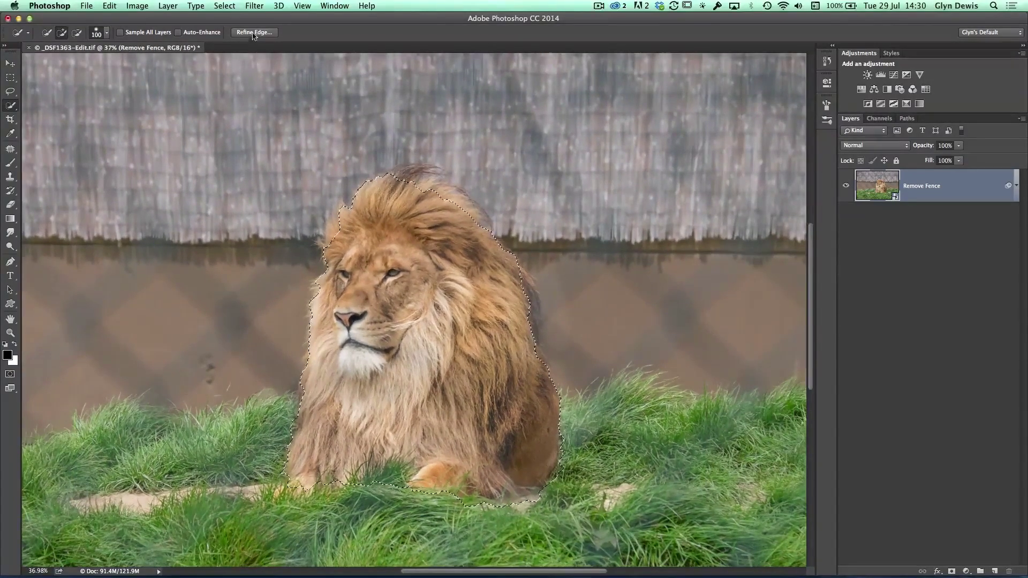
# - In Refine Edge, preview the lion On White with Smart Radius on and Radius 50 px
pyautogui.click(254, 33)
pyautogui.moveTo(244, 160); pyautogui.dragTo(690, 188)
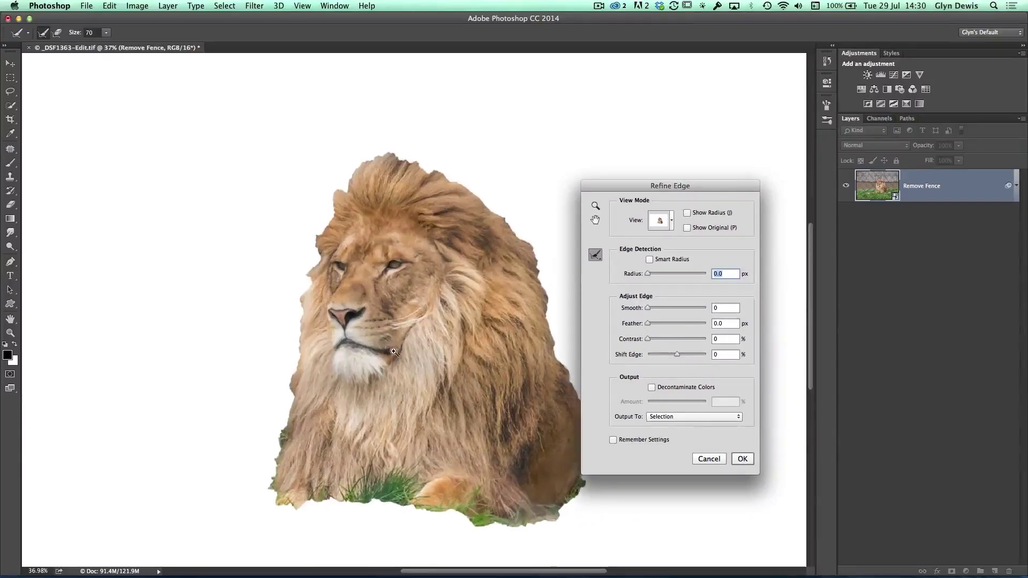
pyautogui.click(394, 352)
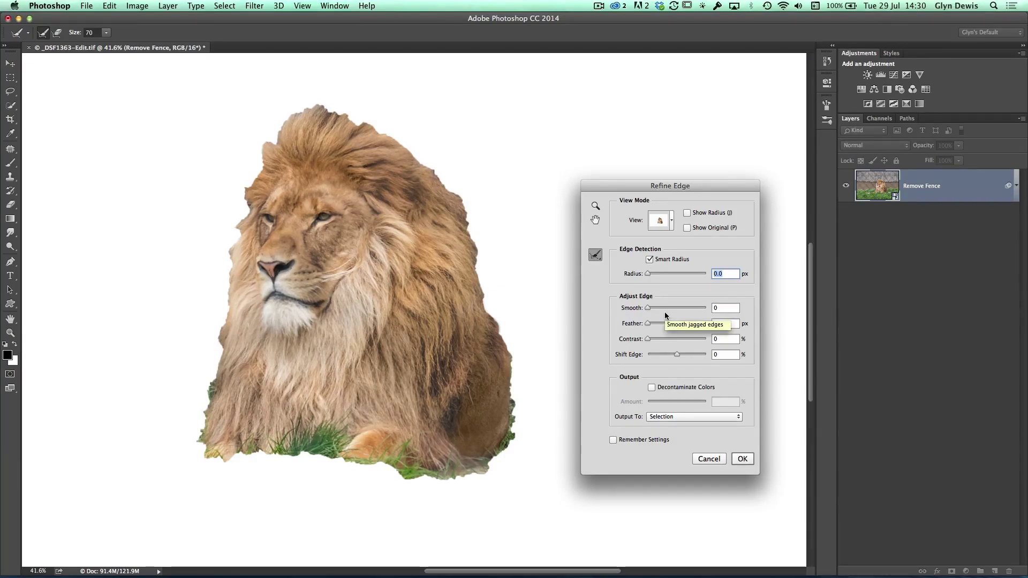
pyautogui.moveTo(649, 273); pyautogui.dragTo(658, 275)
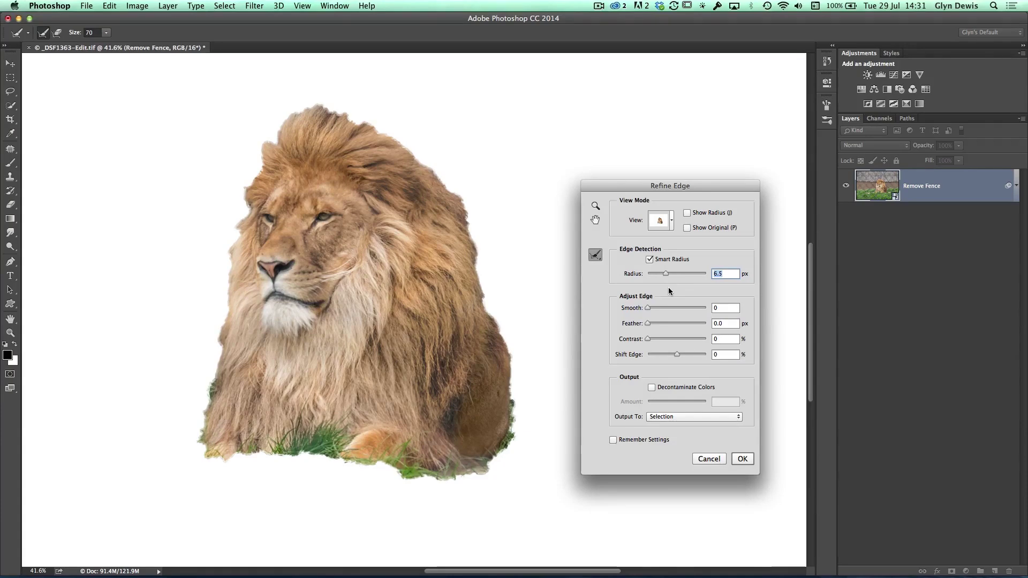
pyautogui.moveTo(667, 274); pyautogui.dragTo(683, 275)
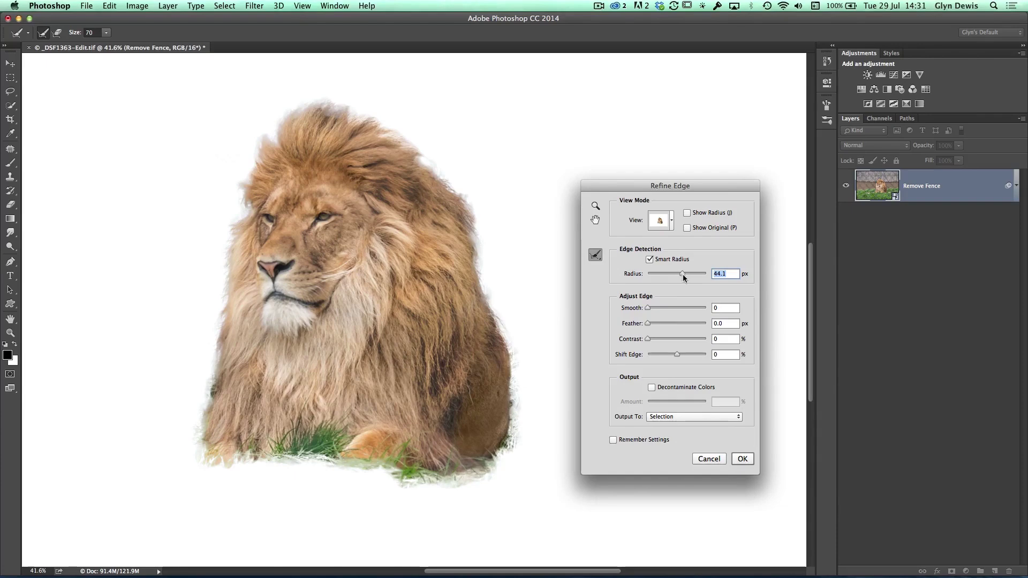
pyautogui.moveTo(683, 275); pyautogui.dragTo(684, 275)
pyautogui.write('50')
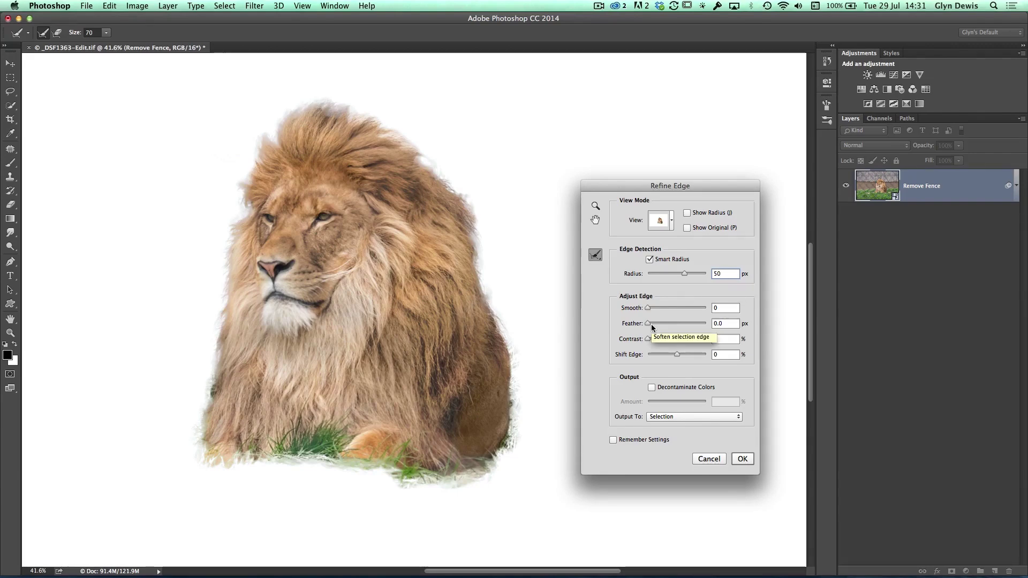
# - Brush the mane's upper-left and top edges with a 100 px Refine Radius Tool
pyautogui.click(597, 257)
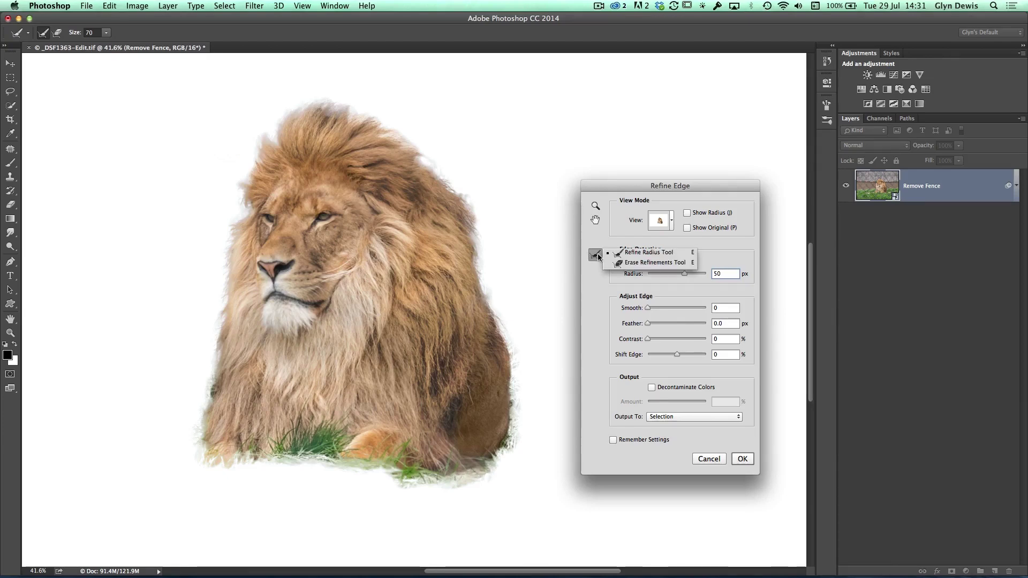
pyautogui.click(625, 257)
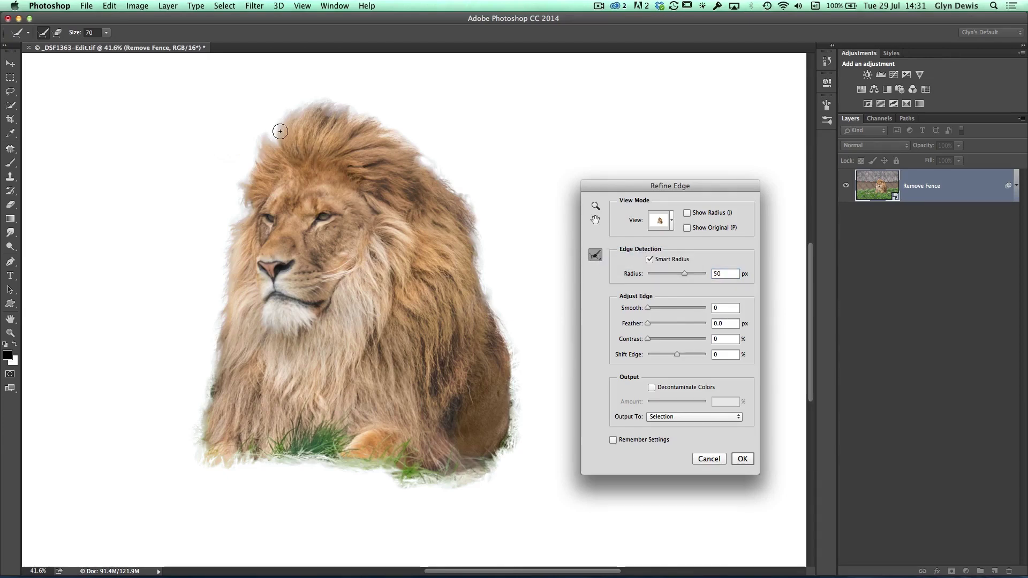
pyautogui.press(']')
pyautogui.press(']')
pyautogui.press(']')
pyautogui.moveTo(276, 128)
pyautogui.mouseDown()
pyautogui.moveTo(229, 248)
pyautogui.moveTo(227, 343)
pyautogui.mouseUp()
pyautogui.moveTo(317, 104)
pyautogui.mouseDown()
pyautogui.moveTo(363, 121)
pyautogui.moveTo(455, 191)
pyautogui.moveTo(471, 215)
pyautogui.moveTo(479, 287)
pyautogui.moveTo(511, 369)
pyautogui.mouseUp()
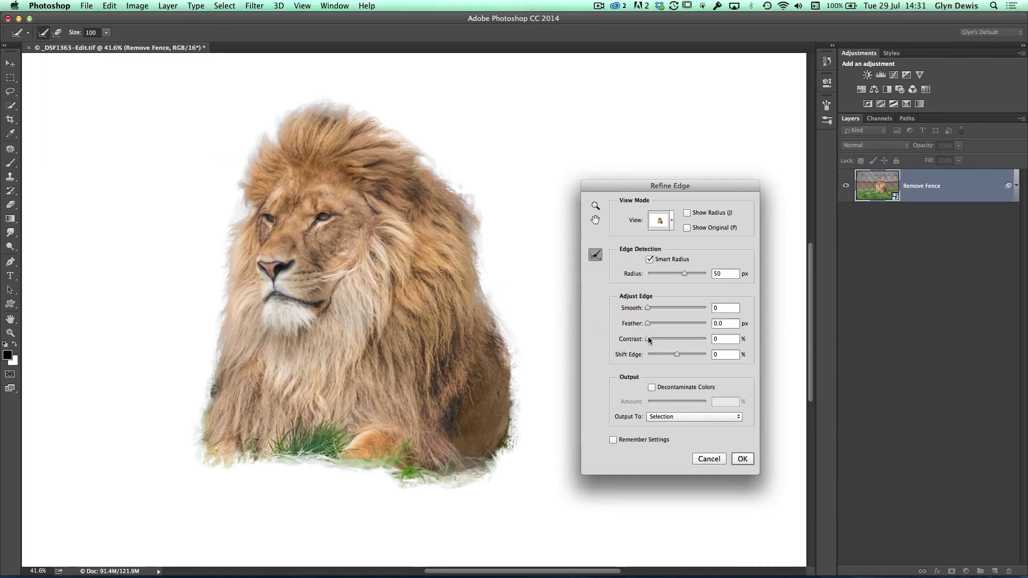
# - Set Contrast to 39% and output the refined edge to a layer mask
pyautogui.moveTo(649, 341)
pyautogui.mouseDown()
pyautogui.moveTo(665, 351)
pyautogui.moveTo(667, 340)
pyautogui.mouseUp()
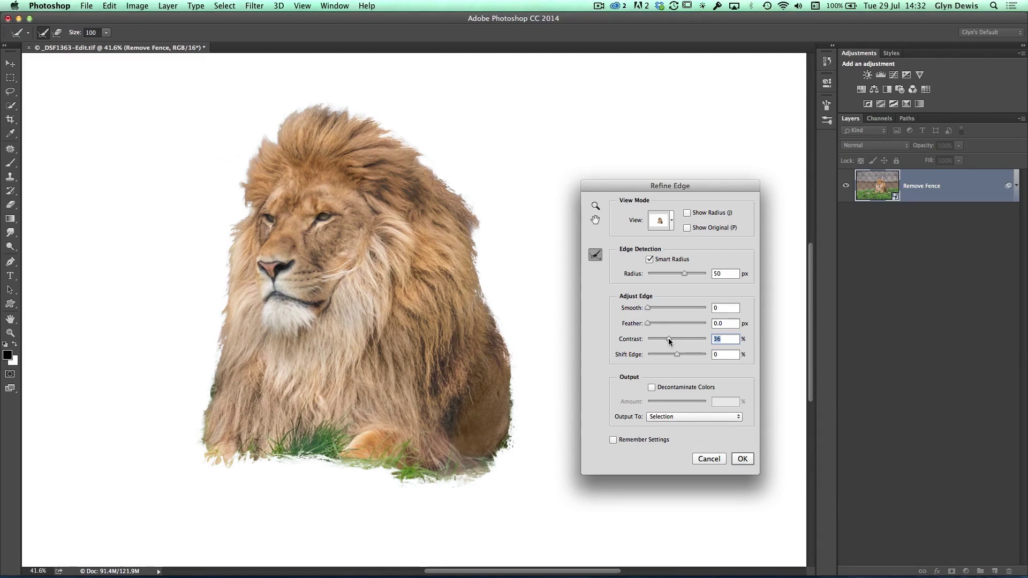
pyautogui.moveTo(669, 342); pyautogui.dragTo(673, 341)
pyautogui.click(660, 417)
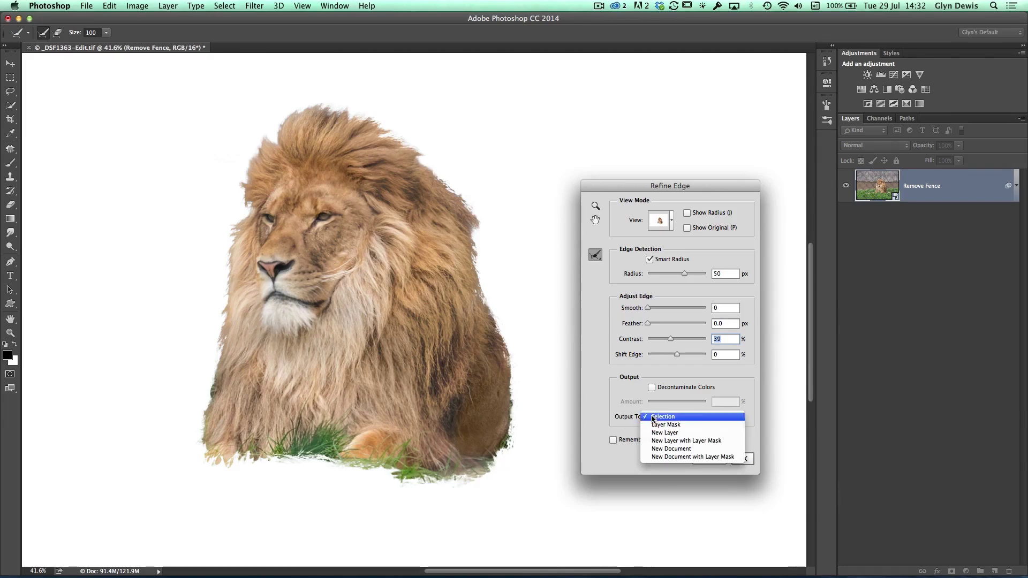
pyautogui.click(651, 425)
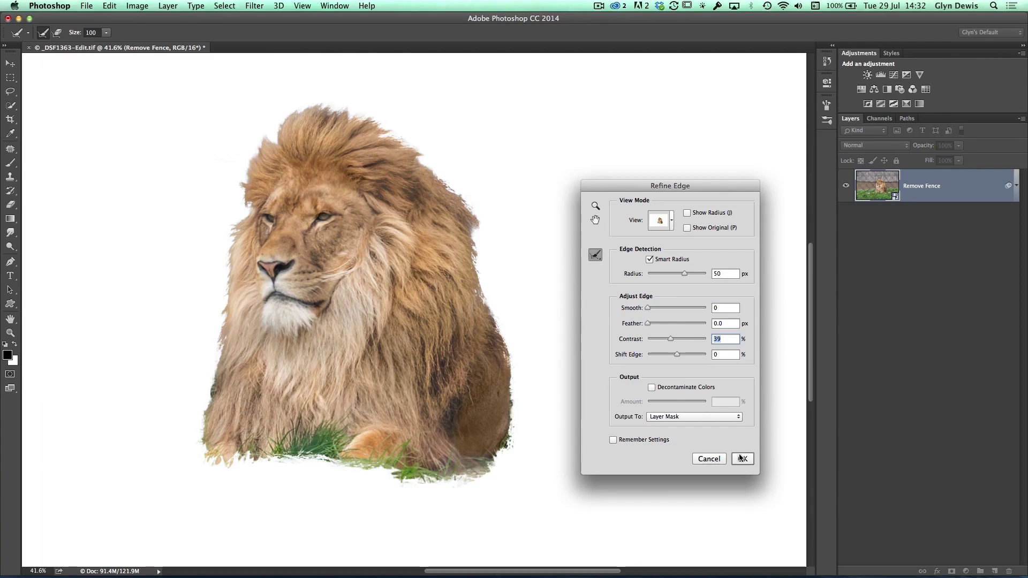
pyautogui.click(742, 461)
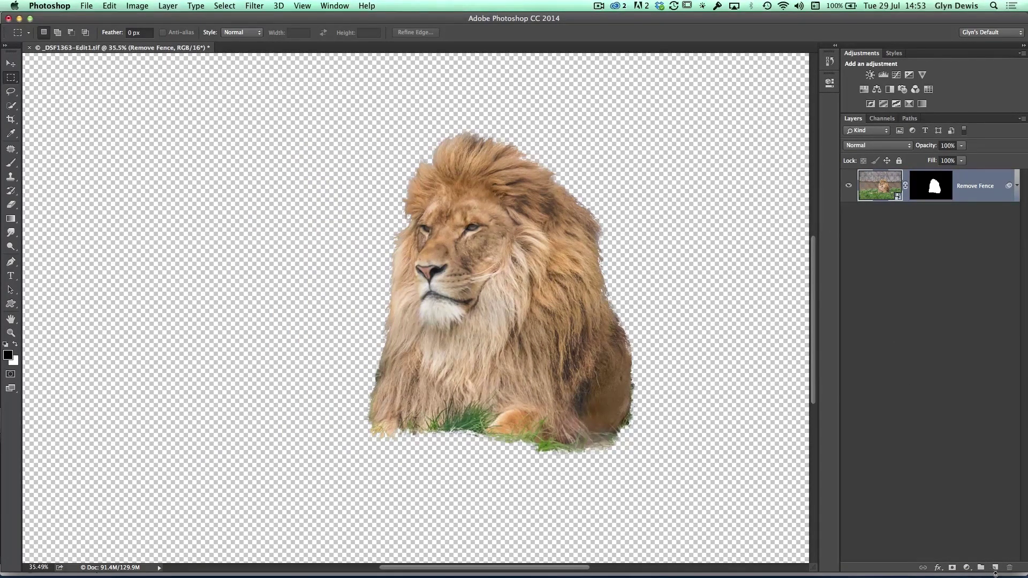
# - Add a new empty Layer 1 beneath the Remove Fence layer
pyautogui.click(995, 569)
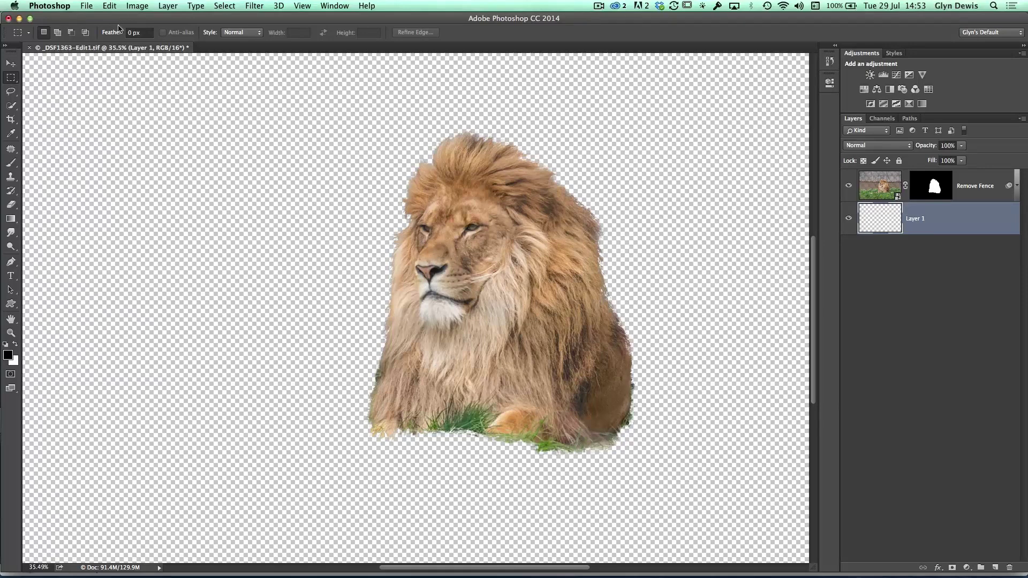
pyautogui.click(109, 6)
pyautogui.click(124, 226)
pyautogui.click(110, 6)
pyautogui.click(110, 166)
# - Fill Layer 1 with White using Edit > Fill
pyautogui.click(110, 6)
pyautogui.click(119, 165)
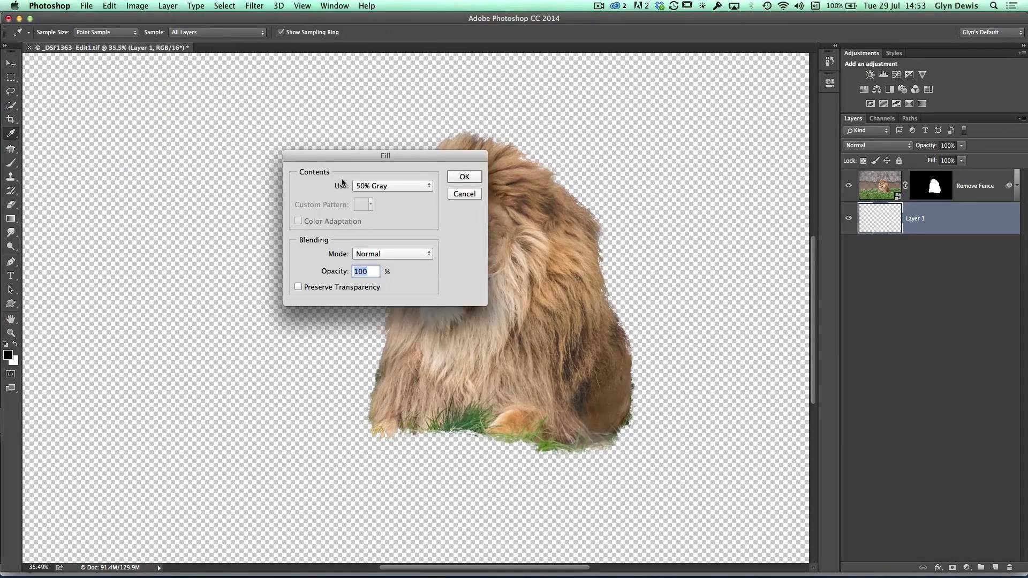
pyautogui.click(365, 187)
pyautogui.click(367, 199)
pyautogui.click(461, 181)
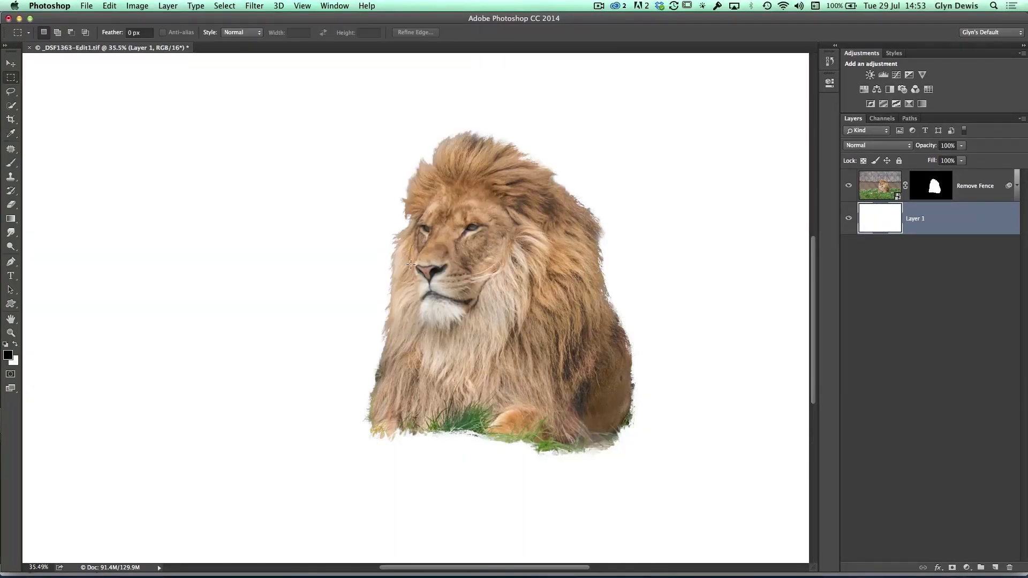
pyautogui.scroll(5, 410, 264)
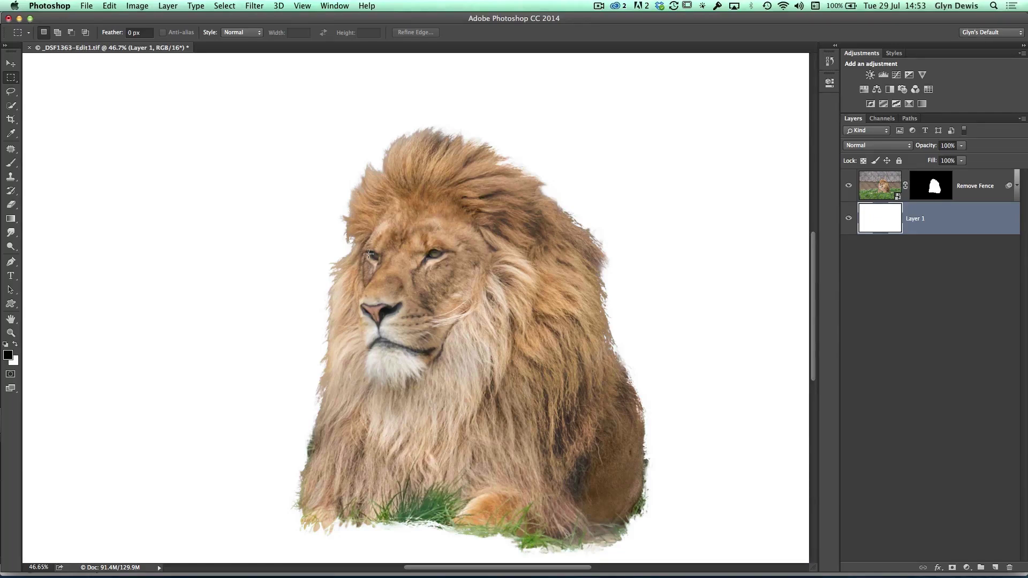
pyautogui.scroll(-3, 369, 255)
pyautogui.moveTo(381, 341); pyautogui.dragTo(311, 309)
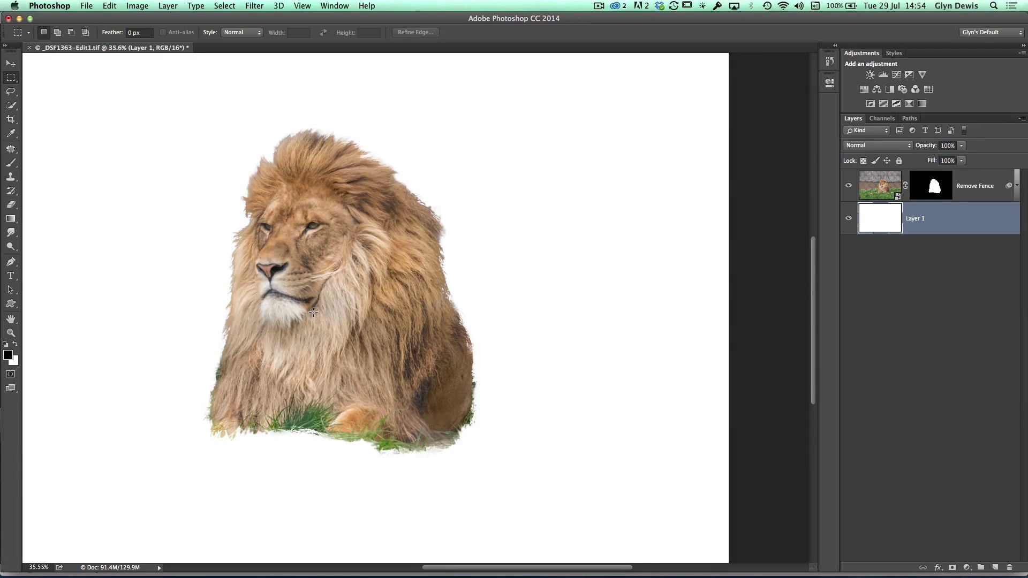
# - Duplicate the image as 'copy', then bring the original _DSF1363-Edit1.tif back to the front
pyautogui.click(137, 5)
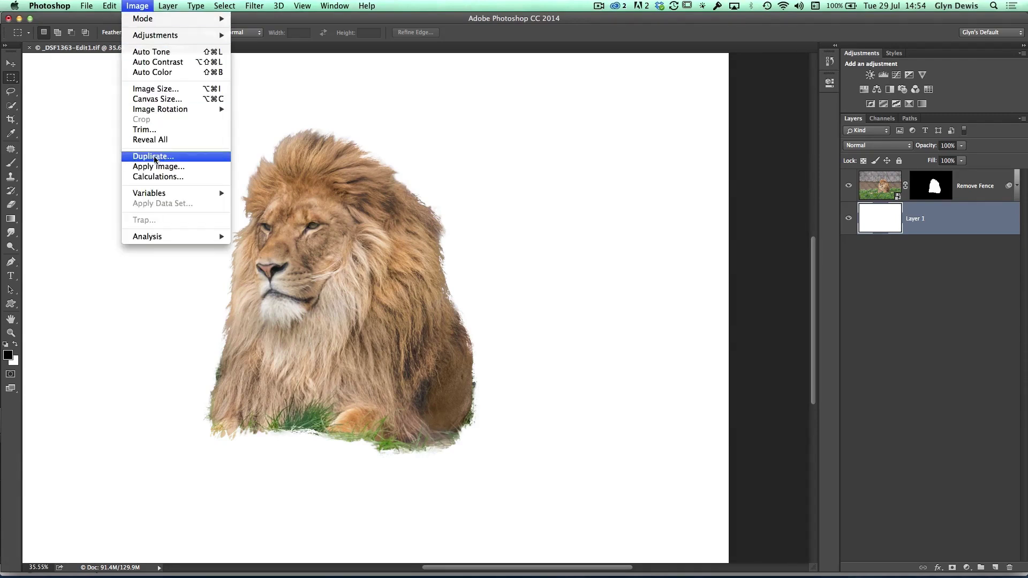
pyautogui.click(158, 157)
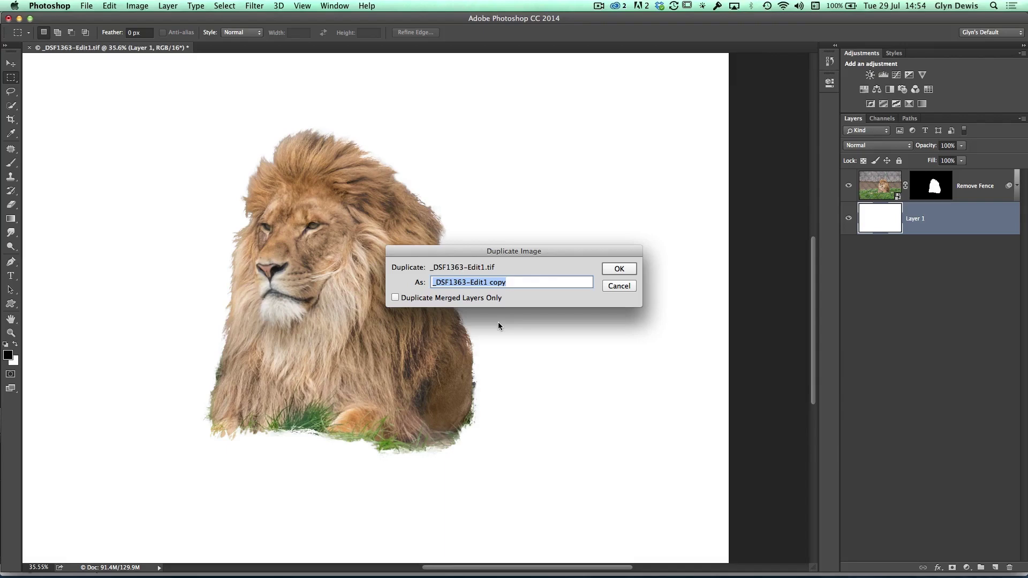
pyautogui.write('copy')
pyautogui.press('Return')
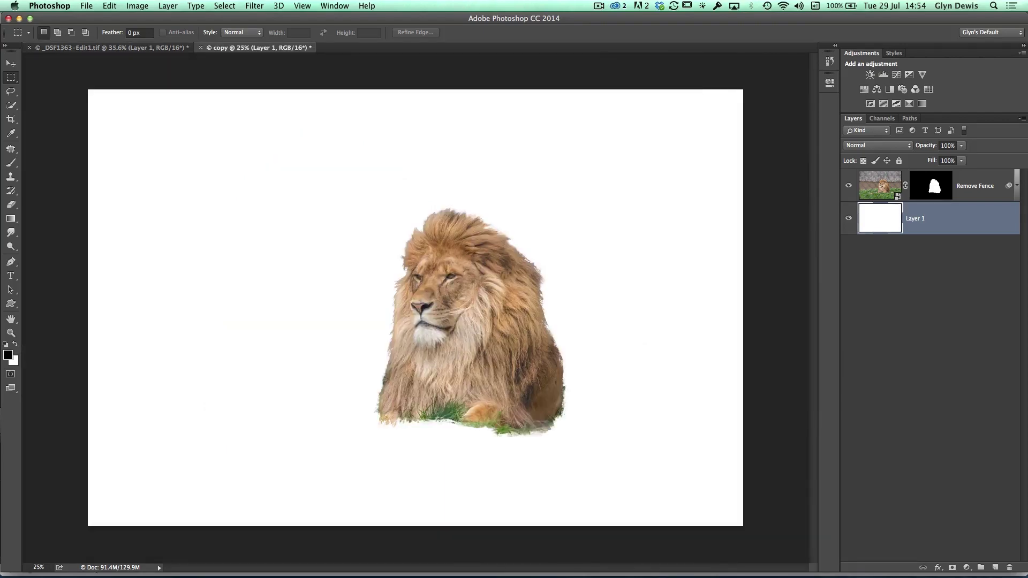
pyautogui.scroll(2, 430, 324)
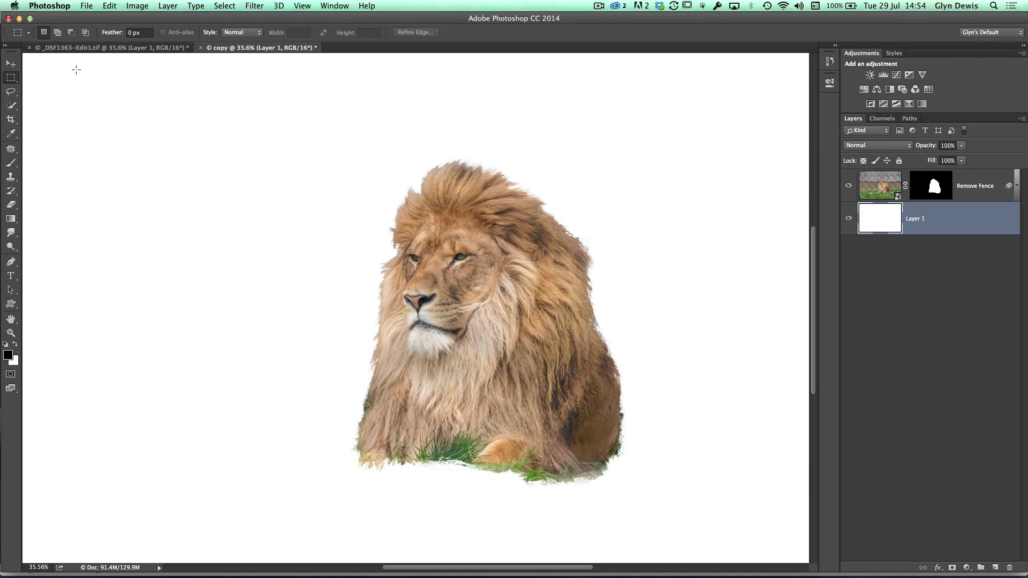
pyautogui.click(101, 48)
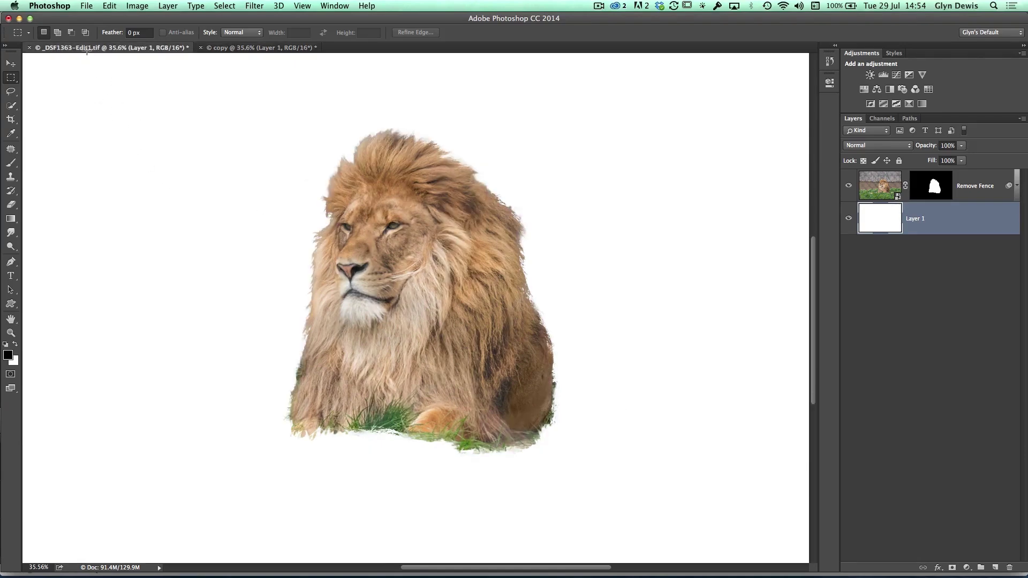
pyautogui.click(333, 7)
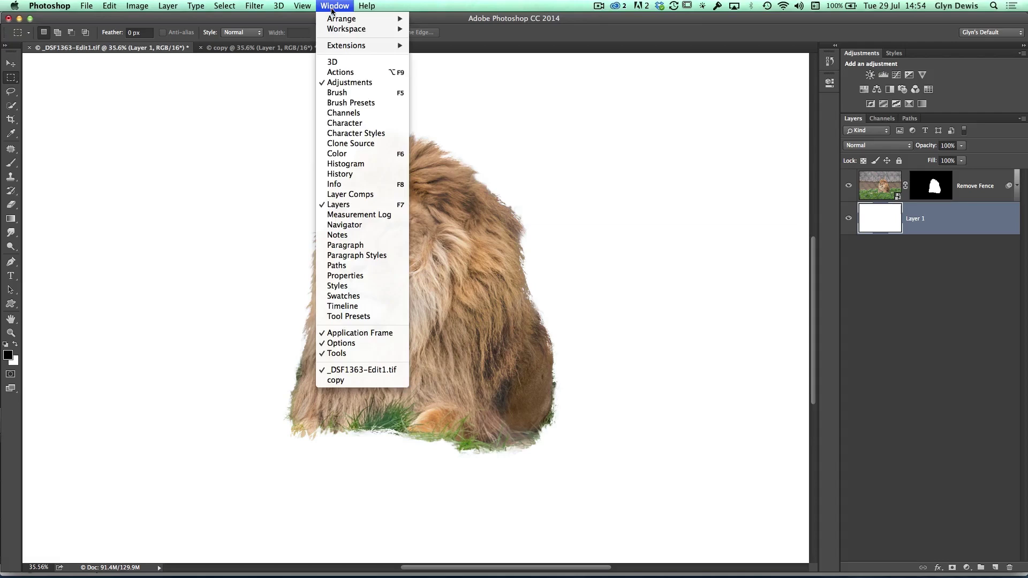
# - Tile the two documents 2-up Vertical and pan both views to centre the lion
pyautogui.moveTo(335, 20)
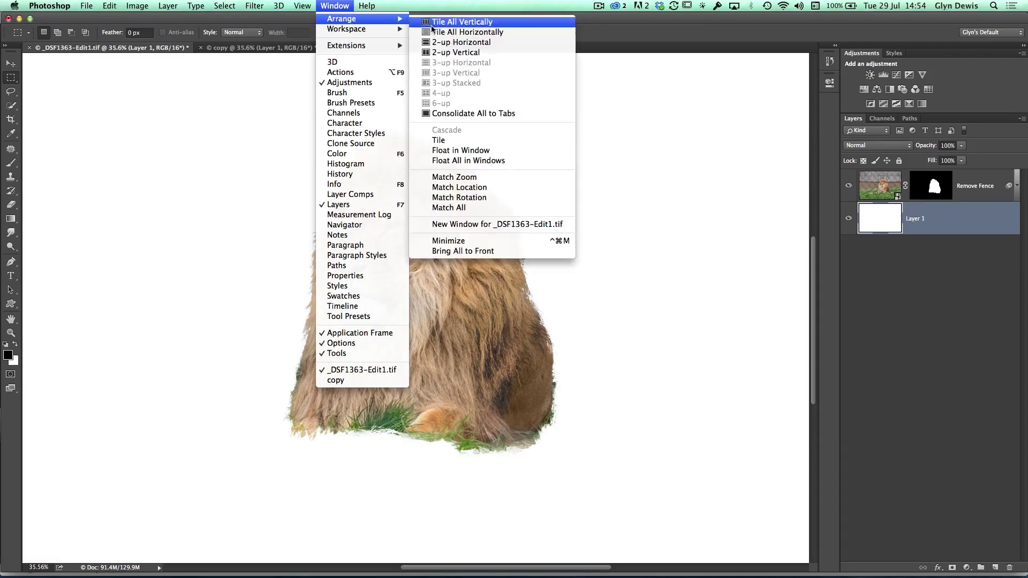
pyautogui.click(444, 53)
pyautogui.moveTo(332, 280); pyautogui.dragTo(137, 292)
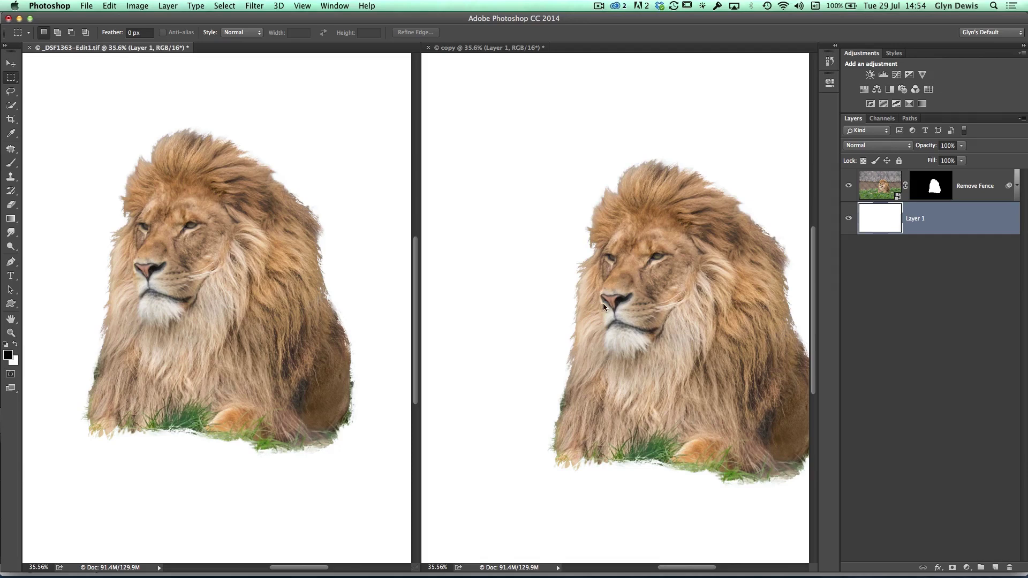
pyautogui.moveTo(603, 303); pyautogui.dragTo(539, 271)
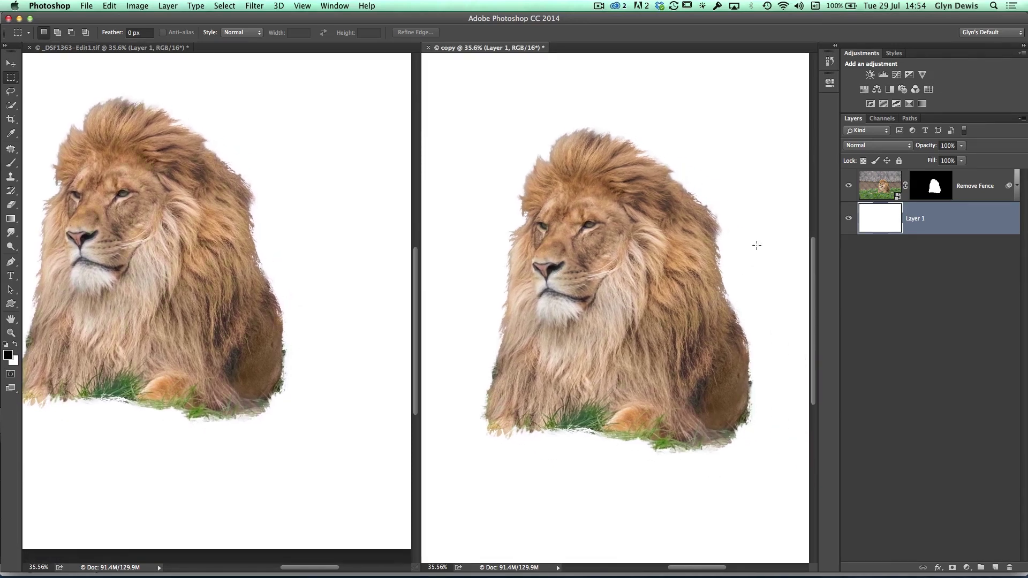
# - Disable the copy's Remove Fence mask to reveal the fence and grass, then recentre both views
pyautogui.keyDown('shift'); pyautogui.click(933, 189); pyautogui.keyUp('shift')
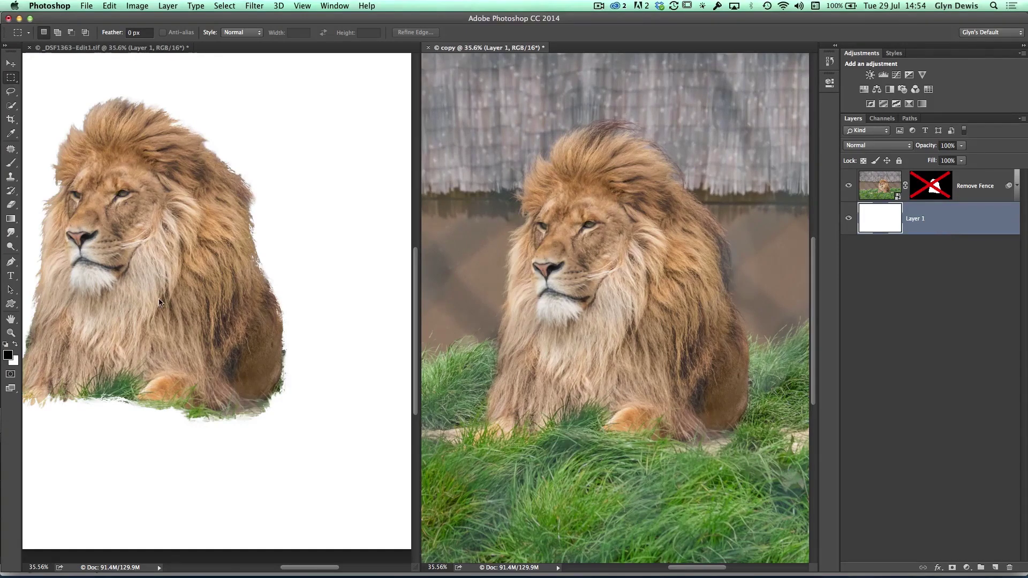
pyautogui.click(217, 307)
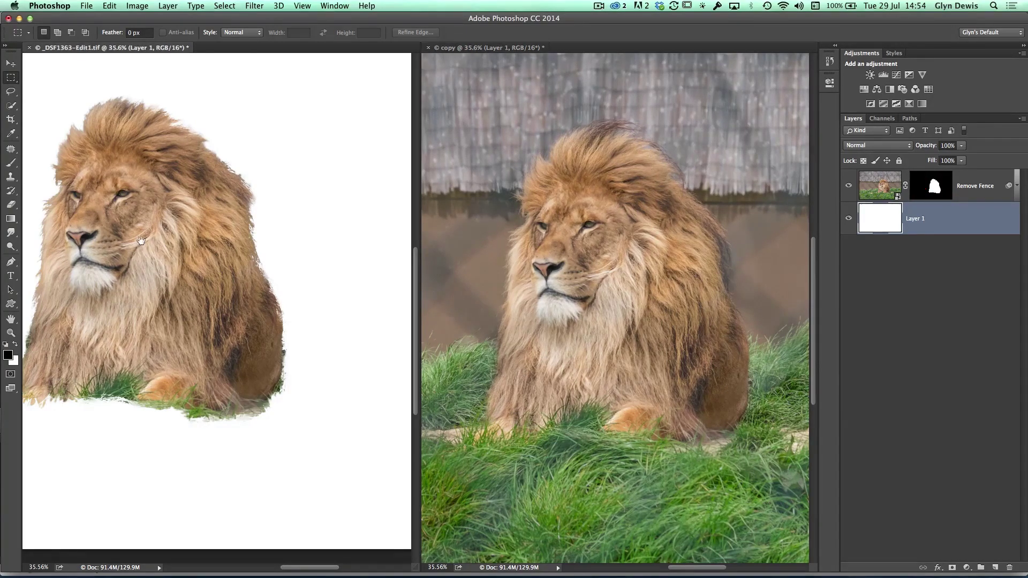
pyautogui.moveTo(143, 240); pyautogui.dragTo(194, 308)
pyautogui.scroll(4, 194, 308)
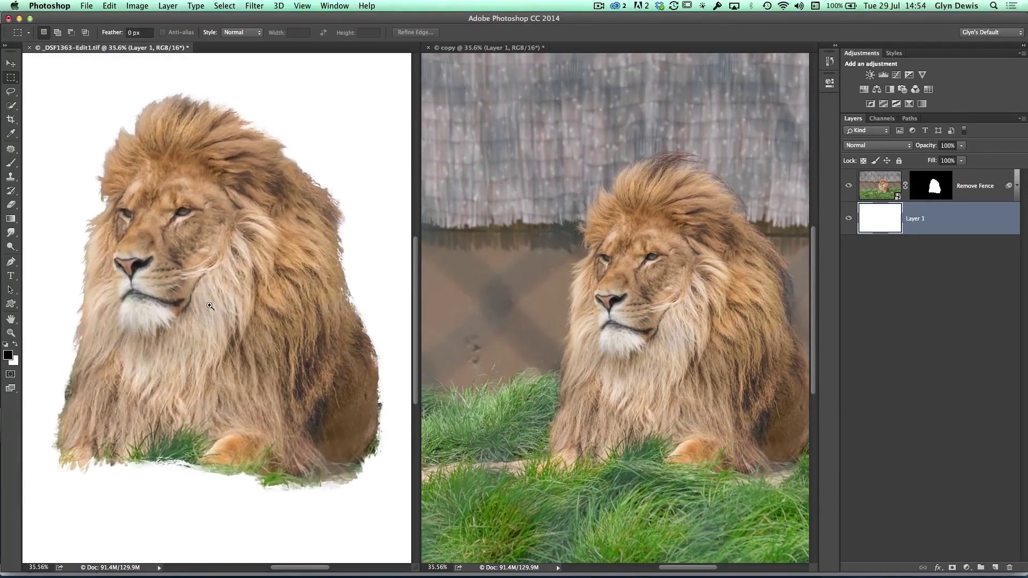
pyautogui.moveTo(195, 273); pyautogui.dragTo(199, 288)
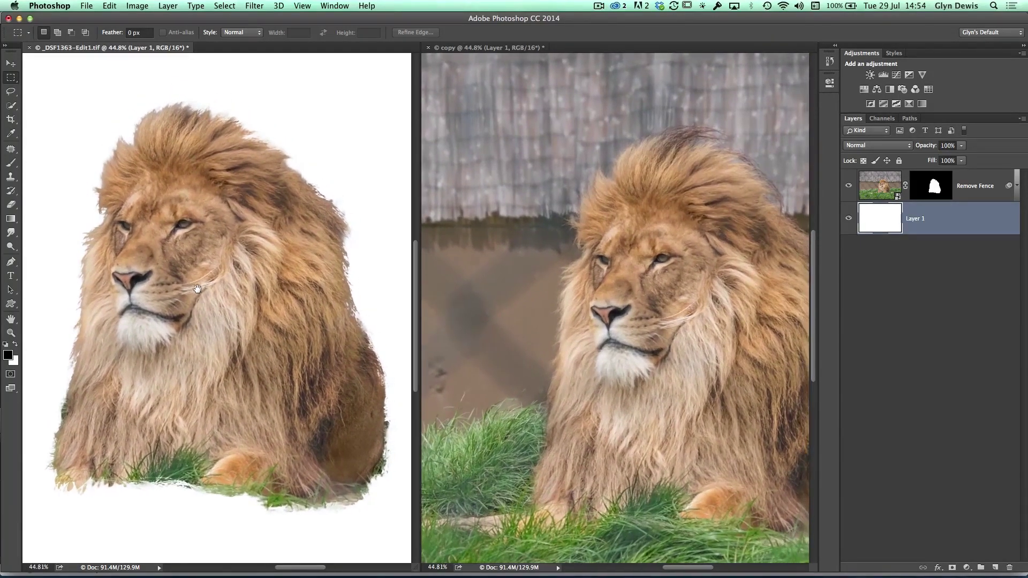
# - Target the Remove Fence layer mask, make white the foreground colour, and select the Smudge Tool
pyautogui.click(923, 190)
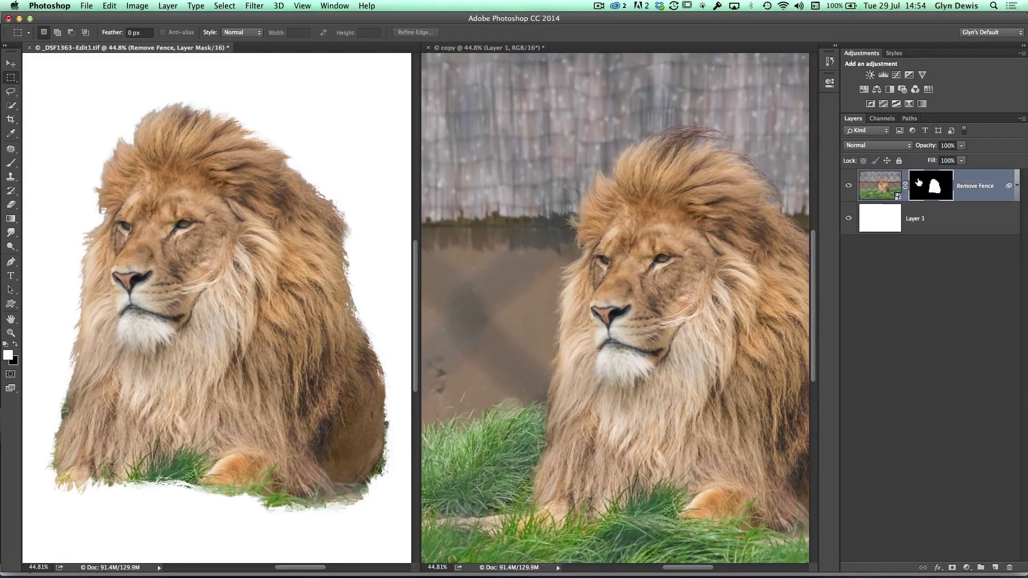
pyautogui.press('x')
pyautogui.click(11, 232)
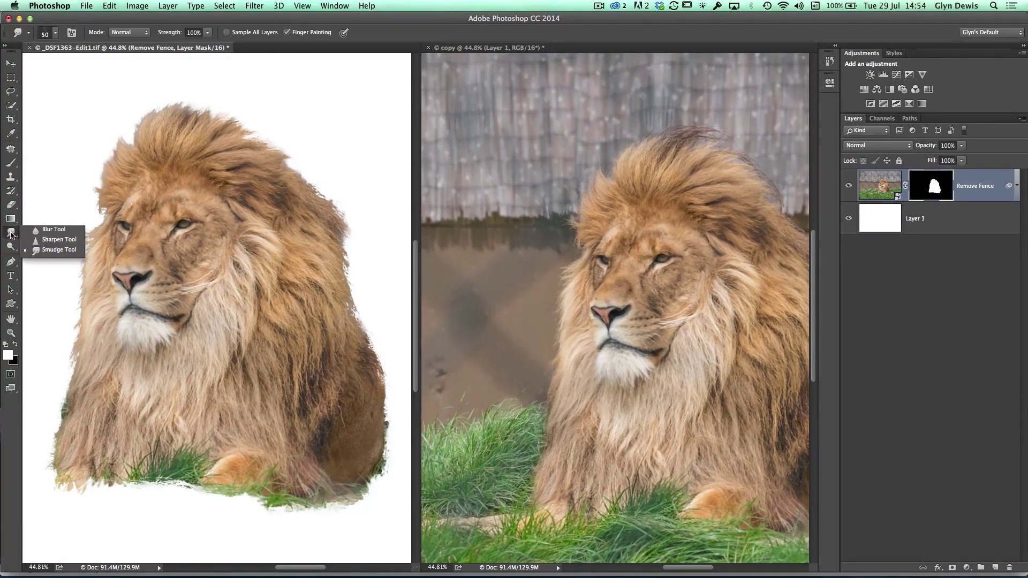
pyautogui.click(50, 250)
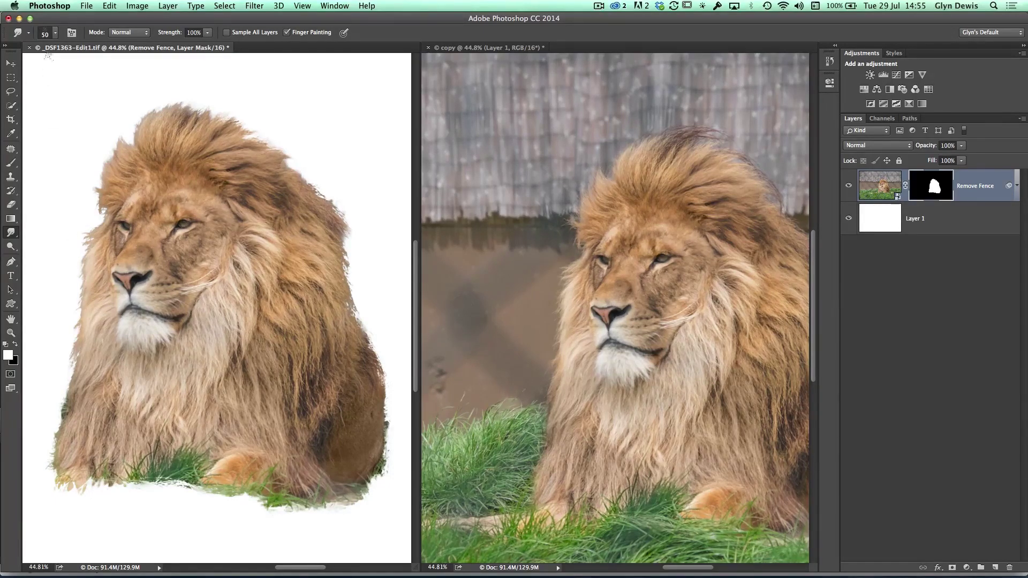
# - Choose the 25 px textured brush preset and turn off Finger Painting
pyautogui.click(56, 33)
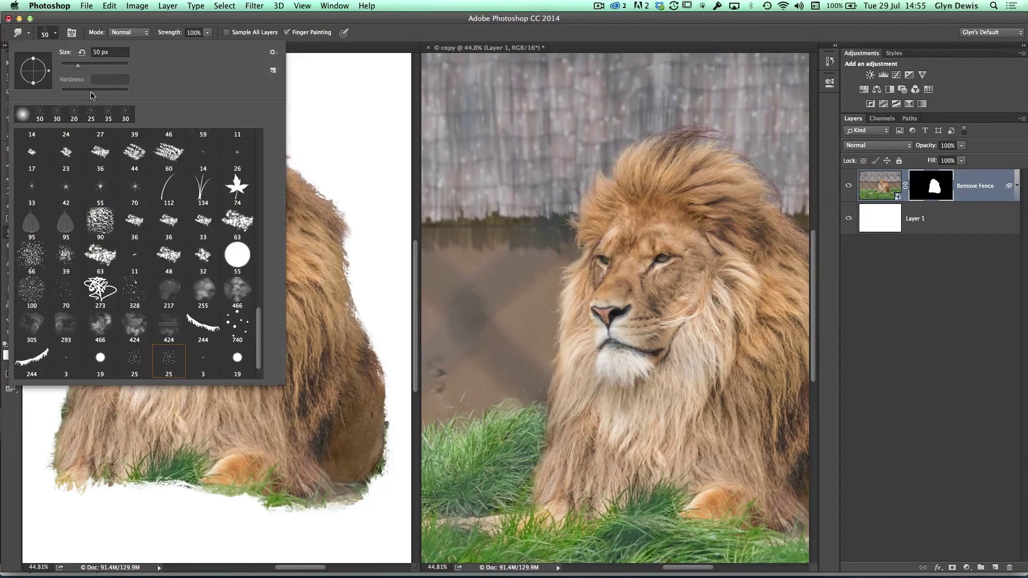
pyautogui.scroll(-1, 262, 335)
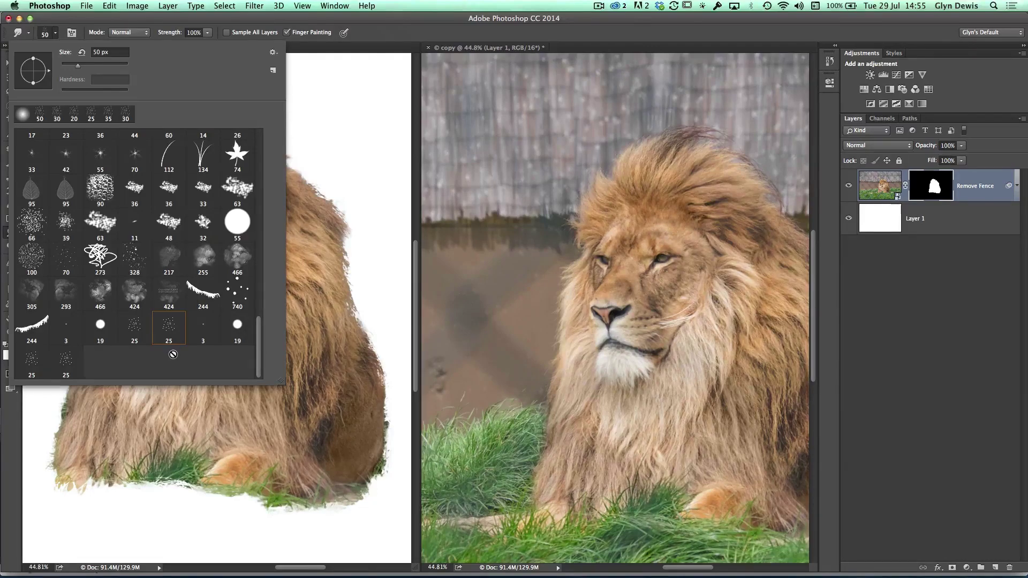
pyautogui.click(135, 330)
pyautogui.click(374, 39)
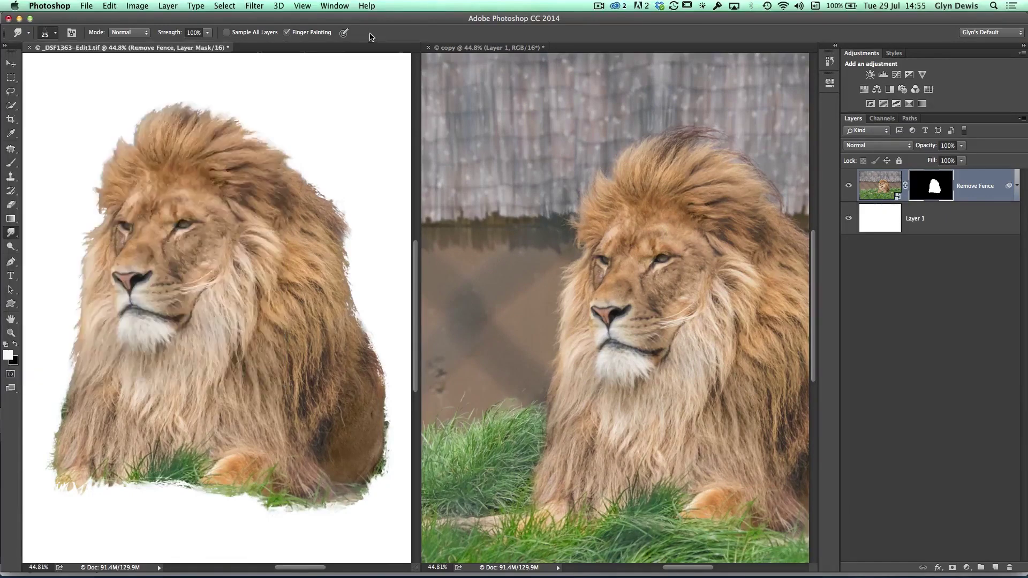
pyautogui.click(289, 32)
# - Set the Smudge brush to 76% strength and 50 px size
pyautogui.moveTo(172, 35); pyautogui.dragTo(161, 35)
pyautogui.press(']')
pyautogui.press(']')
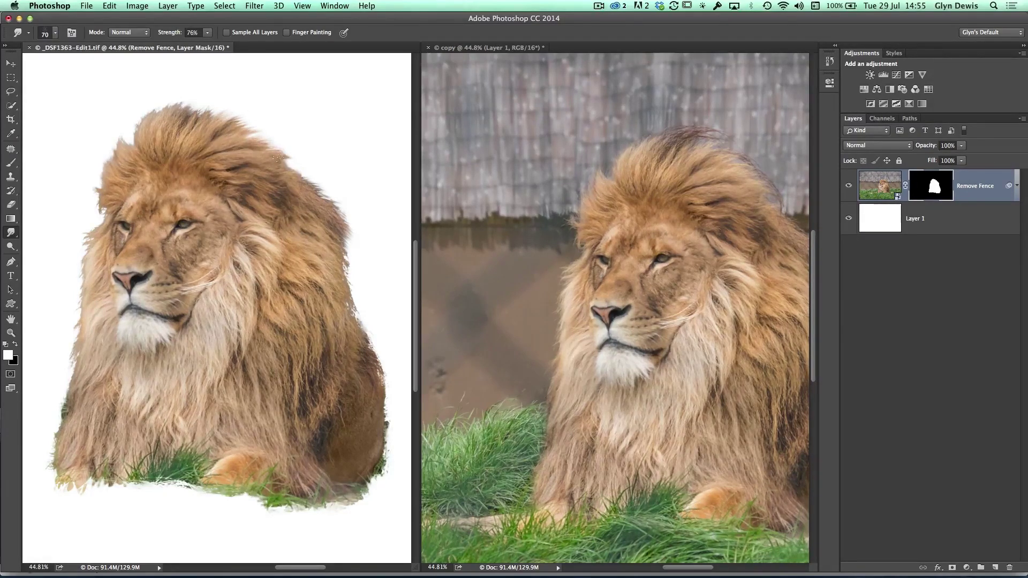
pyautogui.scroll(5, 231, 161)
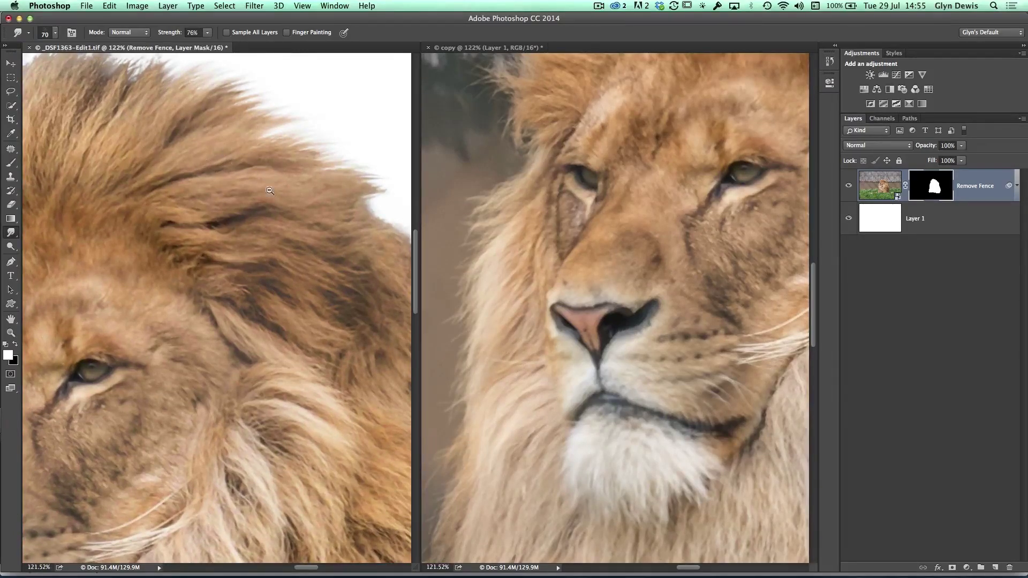
pyautogui.scroll(-3, 249, 184)
pyautogui.hscroll(-3, 249, 184)
pyautogui.scroll(-5, 249, 184)
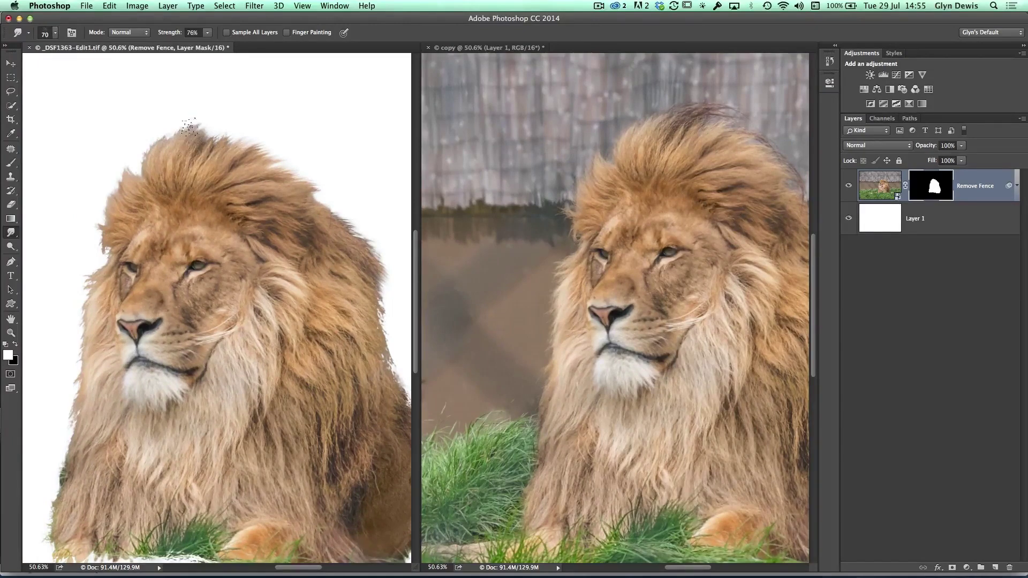
# - Smudge the mask along the top and upper-left mane, checking the mask in black and white
pyautogui.moveTo(189, 127)
pyautogui.mouseDown()
pyautogui.moveTo(182, 154)
pyautogui.moveTo(179, 132)
pyautogui.moveTo(177, 152)
pyautogui.moveTo(162, 146)
pyautogui.moveTo(159, 170)
pyautogui.moveTo(160, 144)
pyautogui.moveTo(159, 171)
pyautogui.moveTo(145, 166)
pyautogui.moveTo(154, 183)
pyautogui.moveTo(150, 171)
pyautogui.moveTo(173, 145)
pyautogui.moveTo(181, 154)
pyautogui.moveTo(196, 141)
pyautogui.moveTo(210, 163)
pyautogui.moveTo(226, 143)
pyautogui.moveTo(232, 168)
pyautogui.moveTo(251, 158)
pyautogui.moveTo(260, 178)
pyautogui.moveTo(278, 171)
pyautogui.moveTo(269, 186)
pyautogui.moveTo(298, 188)
pyautogui.moveTo(311, 207)
pyautogui.mouseUp()
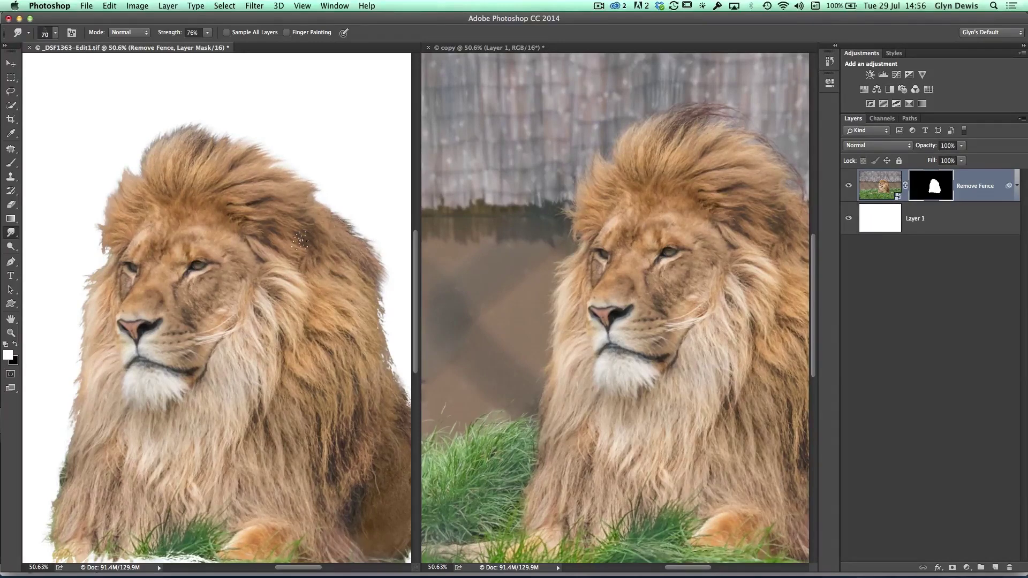
pyautogui.moveTo(125, 170)
pyautogui.mouseDown()
pyautogui.moveTo(137, 189)
pyautogui.moveTo(123, 175)
pyautogui.moveTo(113, 203)
pyautogui.mouseUp()
pyautogui.press('[')
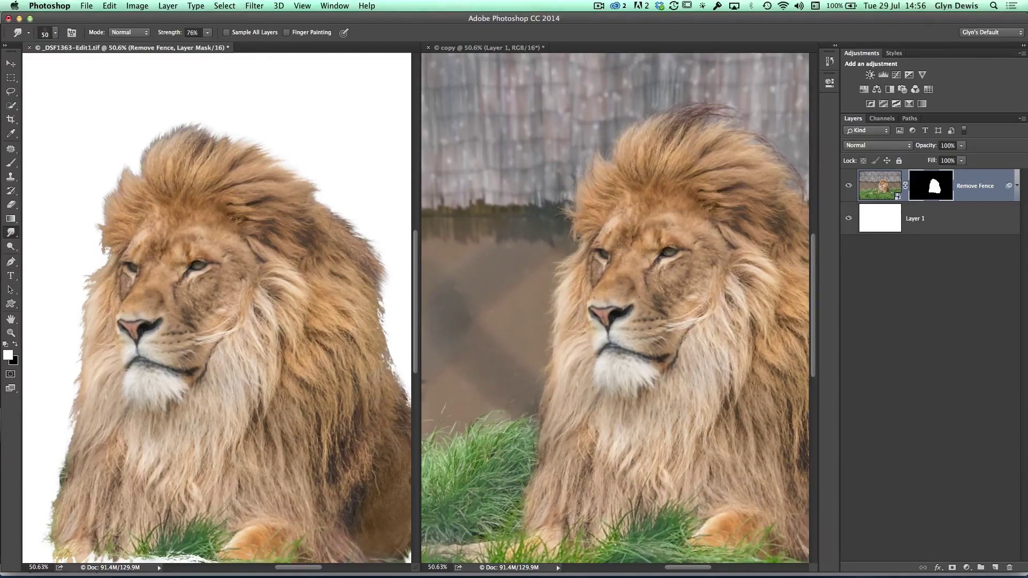
pyautogui.scroll(3, 217, 227)
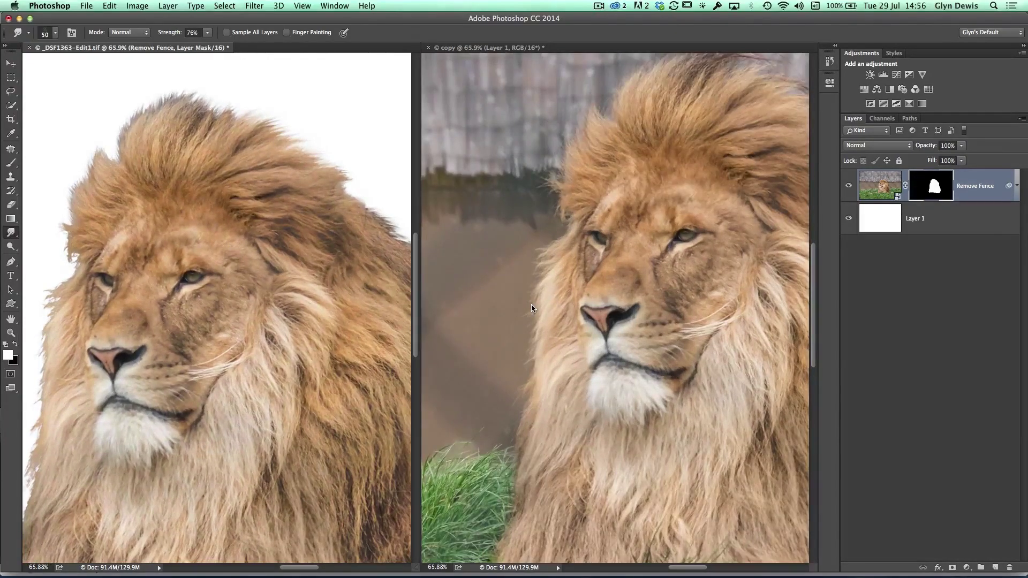
pyautogui.keyDown('alt'); pyautogui.click(934, 191); pyautogui.keyUp('alt')
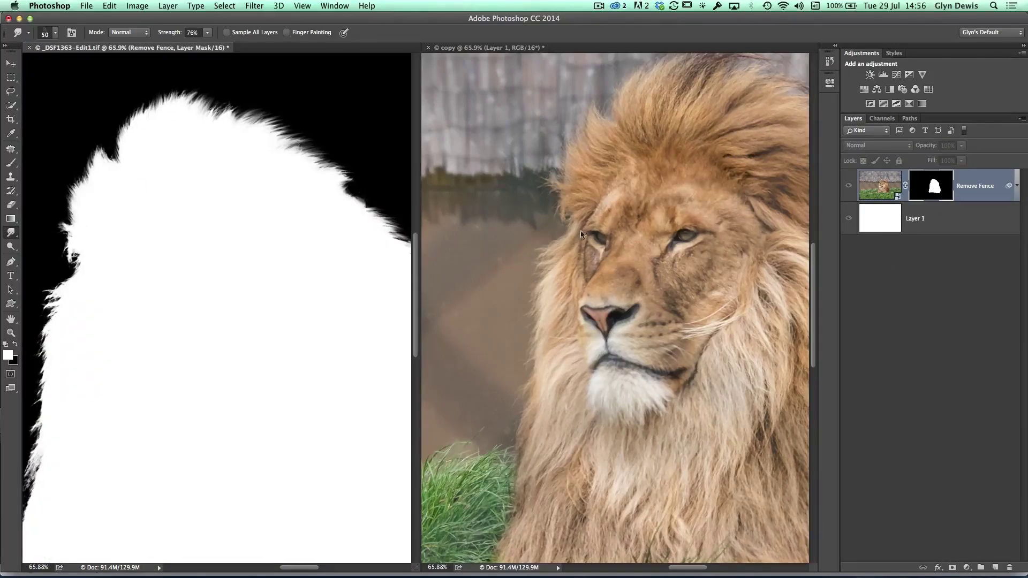
pyautogui.keyDown('alt'); pyautogui.click(937, 189); pyautogui.keyUp('alt')
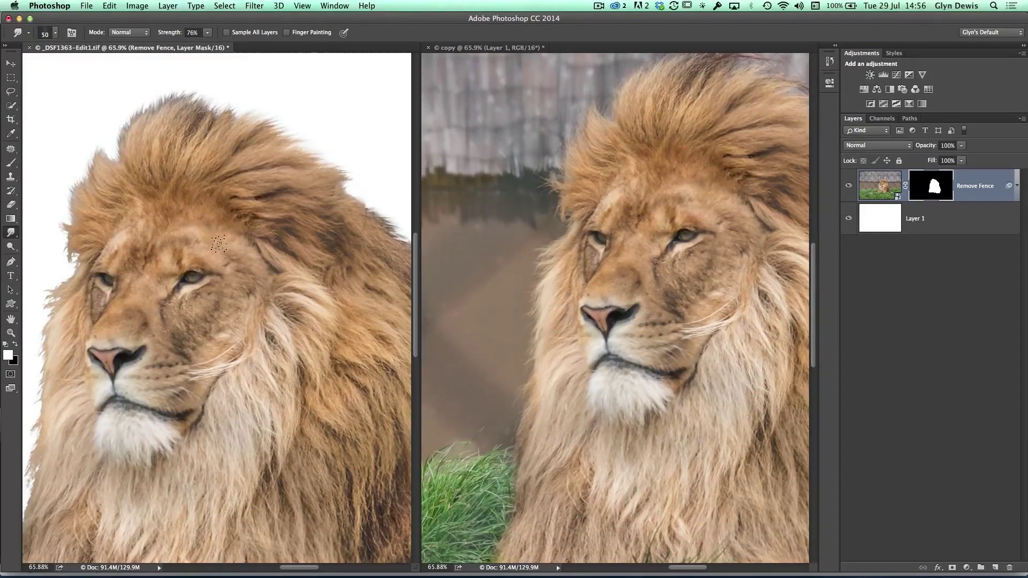
pyautogui.hscroll(-5, 204, 259)
pyautogui.scroll(-2, 177, 262)
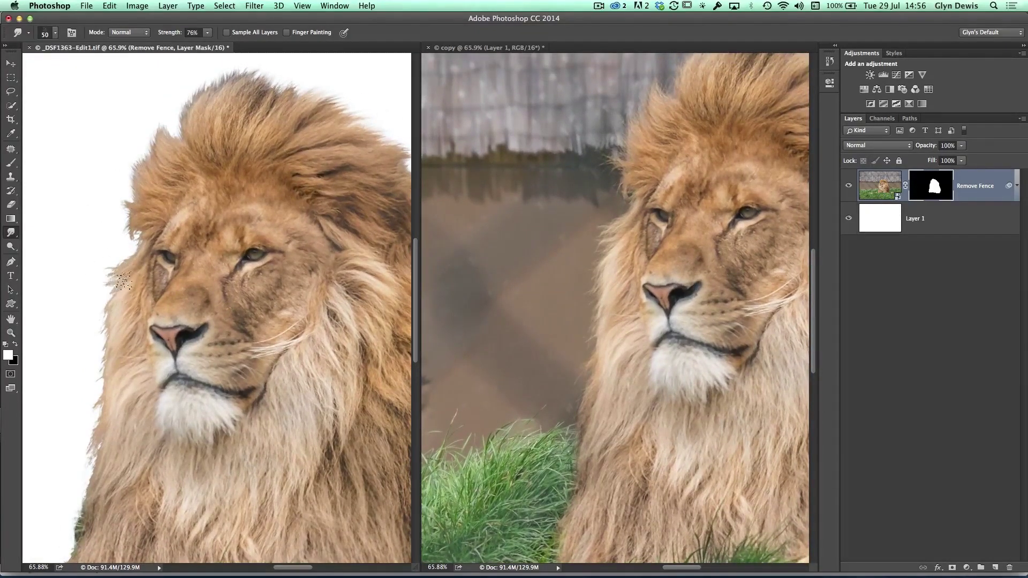
# - Smudge the left mane's mask edge into hair strands with a 45 px brush at higher strength
pyautogui.moveTo(100, 317); pyautogui.dragTo(108, 373)
pyautogui.moveTo(112, 385)
pyautogui.mouseDown()
pyautogui.moveTo(117, 356)
pyautogui.moveTo(85, 475)
pyautogui.moveTo(104, 461)
pyautogui.moveTo(109, 363)
pyautogui.moveTo(101, 390)
pyautogui.moveTo(114, 325)
pyautogui.moveTo(105, 332)
pyautogui.moveTo(124, 270)
pyautogui.moveTo(206, 238)
pyautogui.mouseUp()
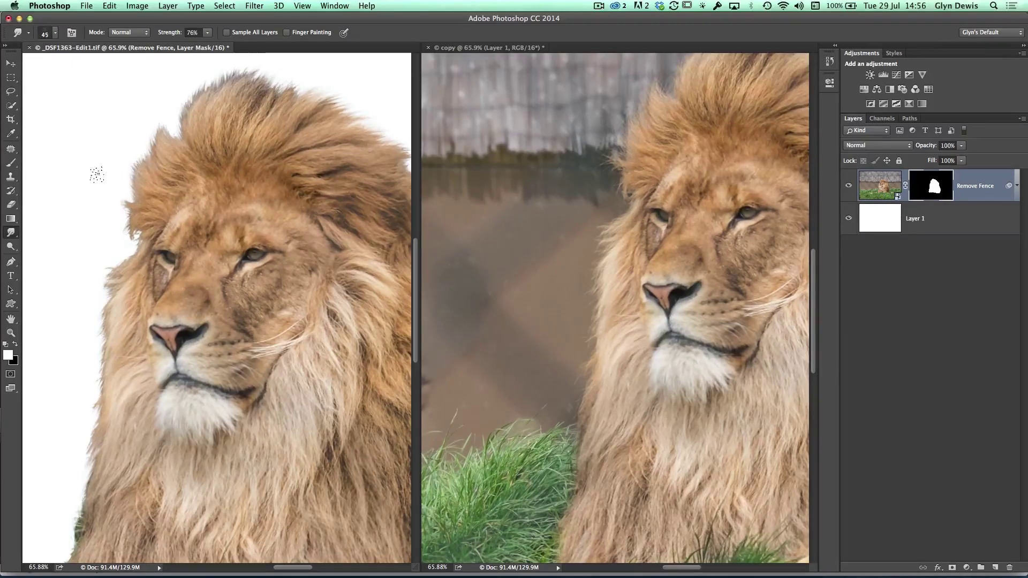
pyautogui.press(']')
pyautogui.press(']')
pyautogui.press(']')
pyautogui.press(']')
pyautogui.press('[')
pyautogui.press('[')
pyautogui.press('[')
pyautogui.press('[')
pyautogui.press('[')
pyautogui.press('[')
pyautogui.press('[')
pyautogui.moveTo(173, 35)
pyautogui.mouseDown()
pyautogui.moveTo(157, 36)
pyautogui.moveTo(164, 39)
pyautogui.mouseUp()
pyautogui.moveTo(138, 185)
pyautogui.mouseDown()
pyautogui.moveTo(119, 172)
pyautogui.moveTo(146, 206)
pyautogui.moveTo(134, 221)
pyautogui.moveTo(139, 253)
pyautogui.moveTo(128, 254)
pyautogui.moveTo(143, 238)
pyautogui.moveTo(109, 279)
pyautogui.moveTo(114, 321)
pyautogui.moveTo(94, 409)
pyautogui.moveTo(100, 418)
pyautogui.moveTo(106, 407)
pyautogui.moveTo(82, 458)
pyautogui.moveTo(103, 436)
pyautogui.moveTo(84, 487)
pyautogui.moveTo(109, 405)
pyautogui.moveTo(96, 385)
pyautogui.moveTo(116, 300)
pyautogui.moveTo(102, 313)
pyautogui.moveTo(122, 284)
pyautogui.moveTo(114, 292)
pyautogui.moveTo(120, 271)
pyautogui.moveTo(108, 273)
pyautogui.moveTo(138, 252)
pyautogui.moveTo(130, 248)
pyautogui.moveTo(129, 205)
pyautogui.moveTo(142, 159)
pyautogui.moveTo(157, 143)
pyautogui.mouseUp()
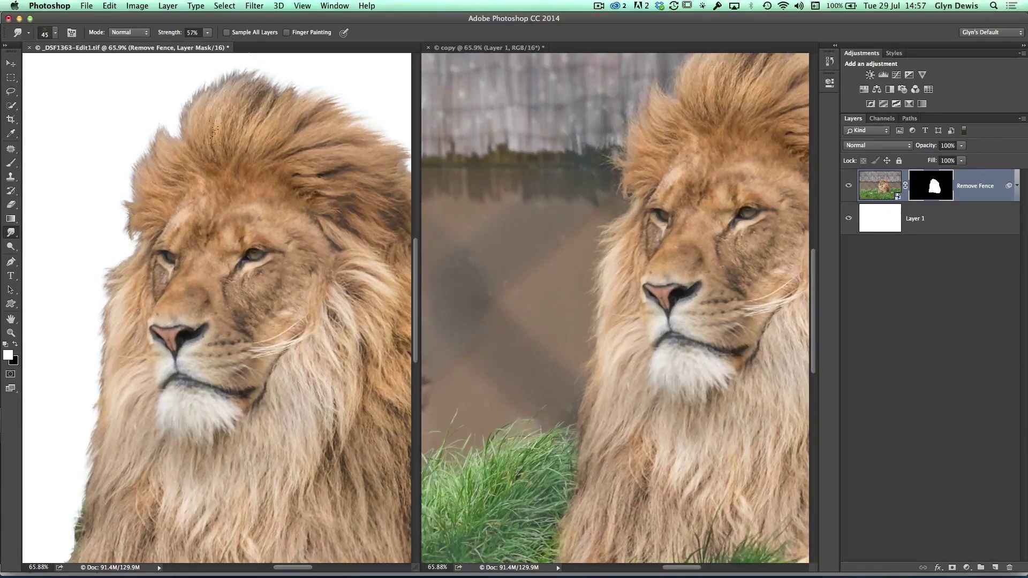
# - Smudge the mane's upper, middle and lower right edges into wisps, then raise strength to about 81%
pyautogui.moveTo(281, 195); pyautogui.dragTo(150, 207)
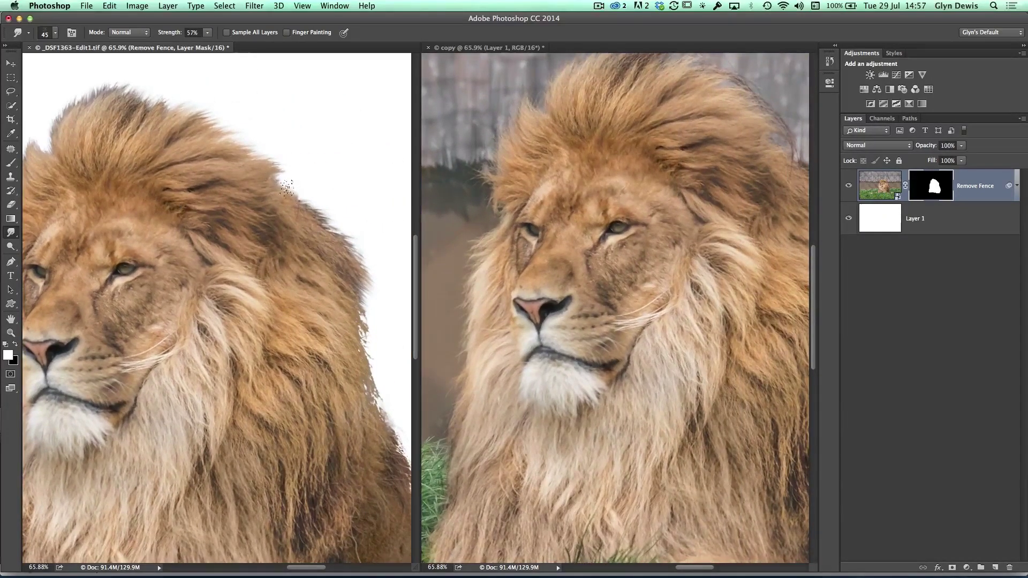
pyautogui.moveTo(288, 188)
pyautogui.mouseDown()
pyautogui.moveTo(313, 207)
pyautogui.moveTo(294, 209)
pyautogui.moveTo(347, 238)
pyautogui.moveTo(324, 236)
pyautogui.moveTo(349, 253)
pyautogui.moveTo(339, 249)
pyautogui.moveTo(338, 266)
pyautogui.moveTo(356, 272)
pyautogui.moveTo(341, 273)
pyautogui.moveTo(348, 290)
pyautogui.moveTo(338, 279)
pyautogui.moveTo(359, 312)
pyautogui.moveTo(335, 290)
pyautogui.mouseUp()
pyautogui.moveTo(356, 326); pyautogui.dragTo(349, 316)
pyautogui.moveTo(362, 365)
pyautogui.mouseDown()
pyautogui.moveTo(386, 406)
pyautogui.moveTo(355, 379)
pyautogui.moveTo(379, 406)
pyautogui.mouseUp()
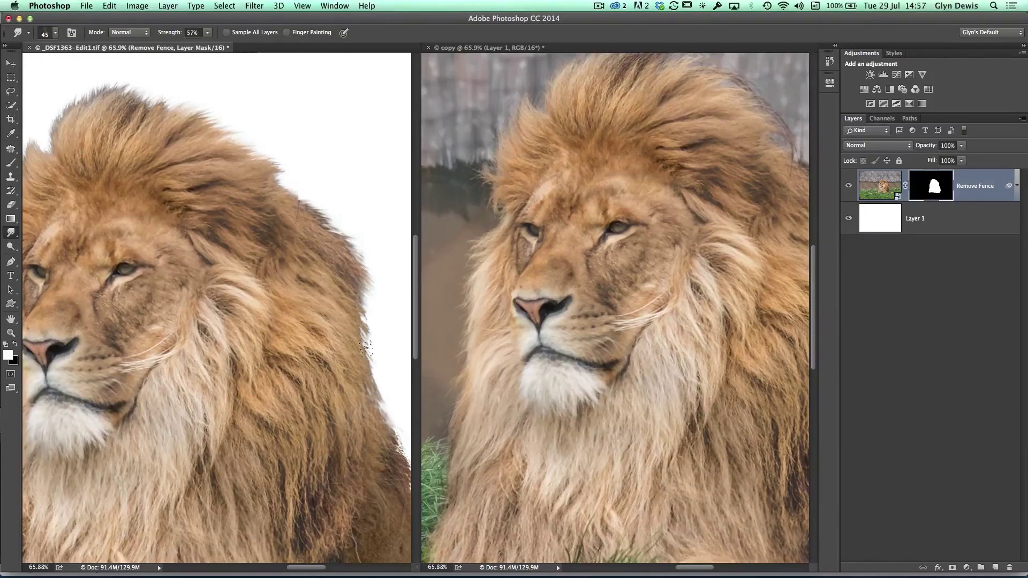
pyautogui.moveTo(365, 349); pyautogui.dragTo(355, 346)
pyautogui.moveTo(169, 34); pyautogui.dragTo(182, 37)
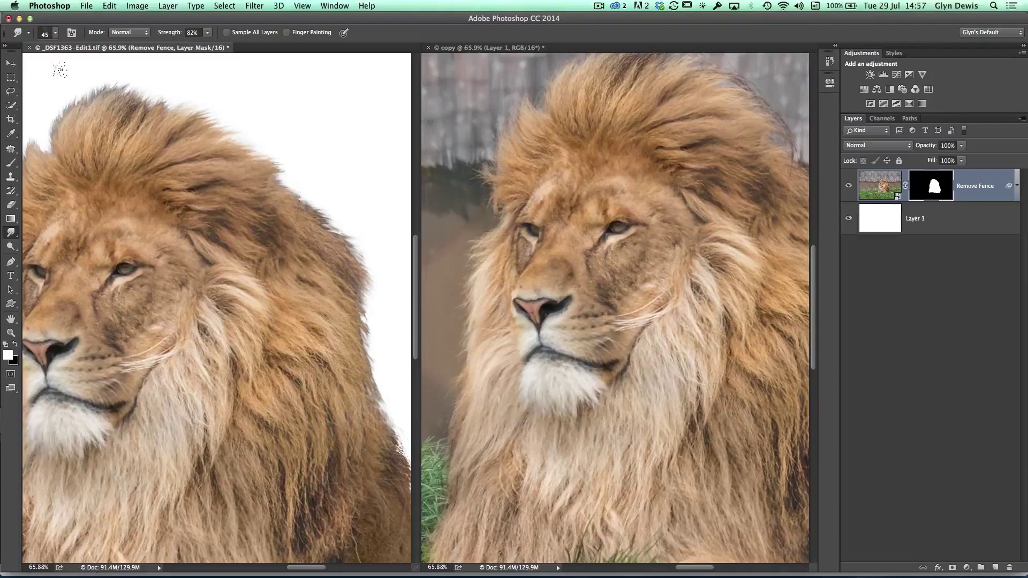
# - Give the Smudge tool the 25 px scattered brush preset and set its strength to 76%
pyautogui.click(55, 33)
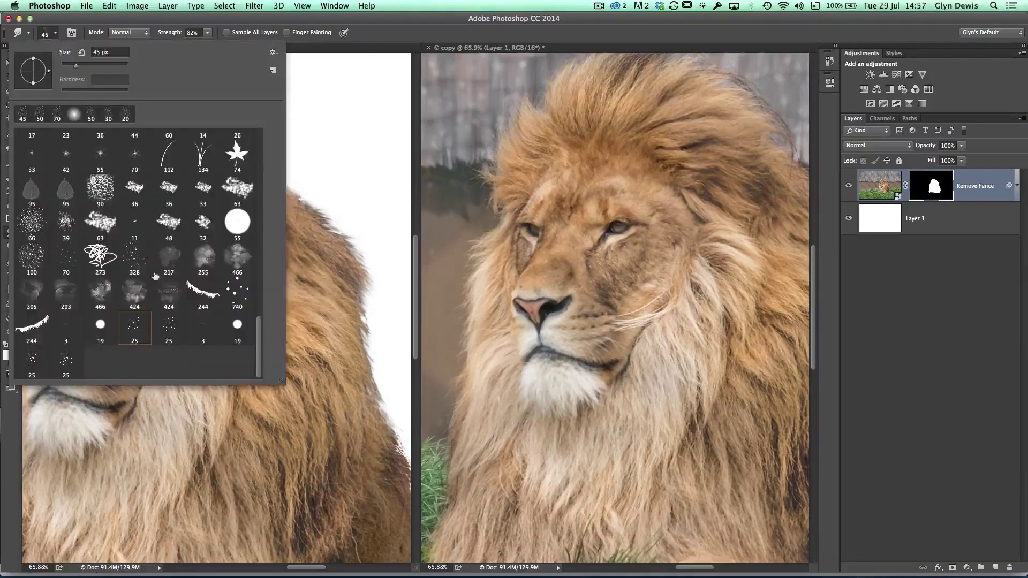
pyautogui.click(66, 361)
pyautogui.click(150, 23)
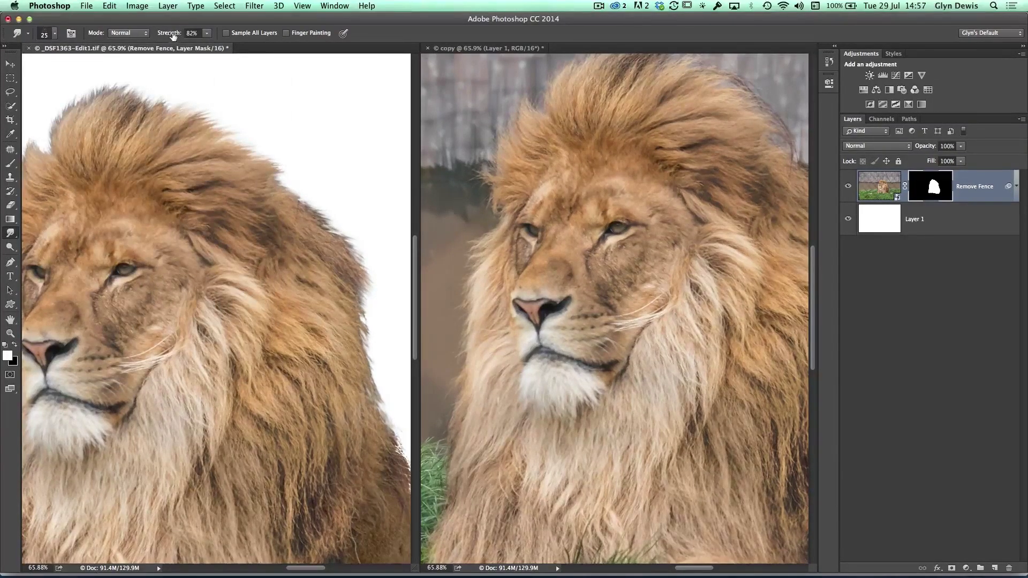
pyautogui.moveTo(176, 35); pyautogui.dragTo(168, 36)
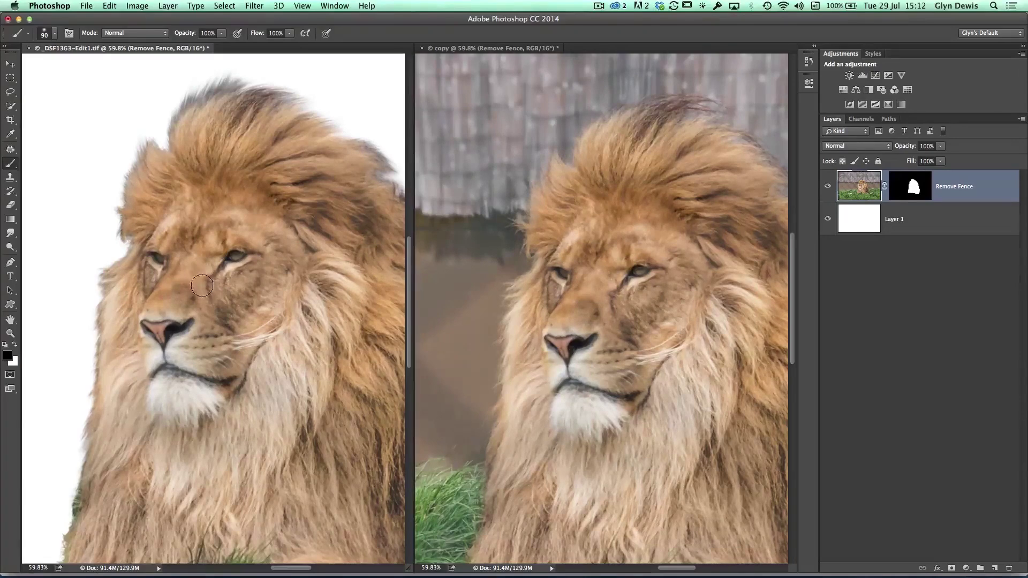
# - Re-enable the copy document's layer mask and shift both lion images together
pyautogui.press('v')
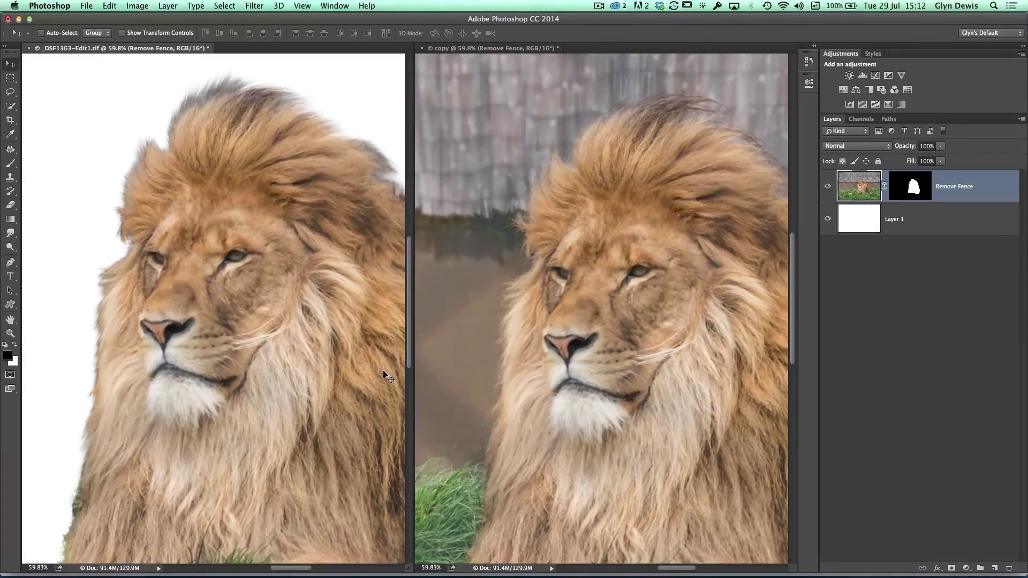
pyautogui.click(511, 267)
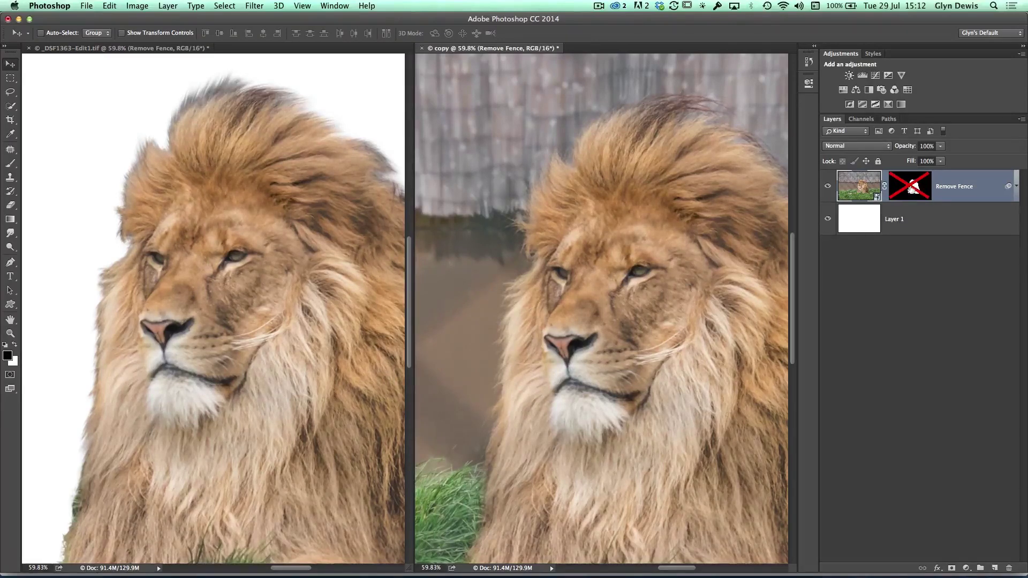
pyautogui.keyDown('shift'); pyautogui.click(911, 187); pyautogui.keyUp('shift')
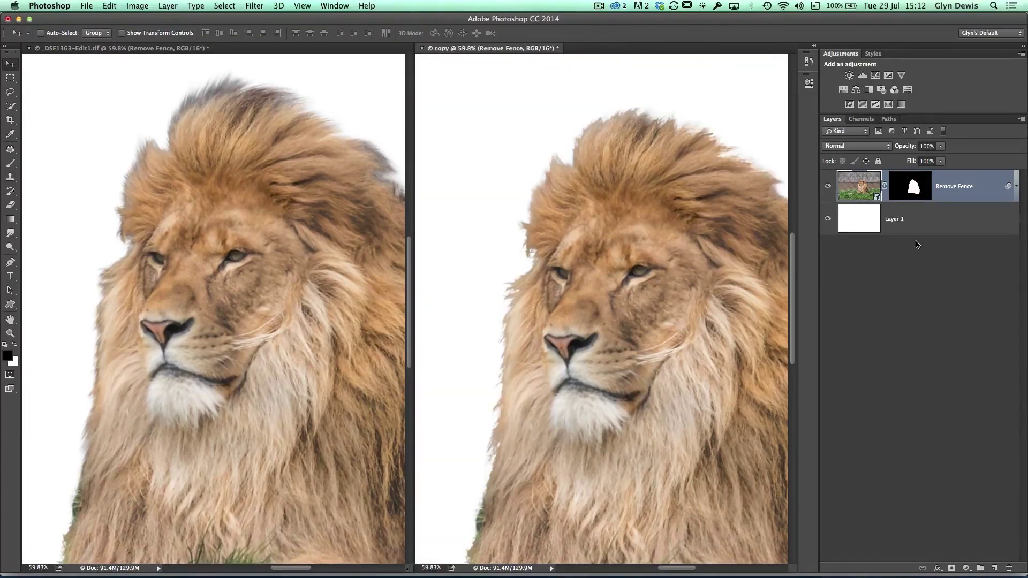
pyautogui.click(283, 354)
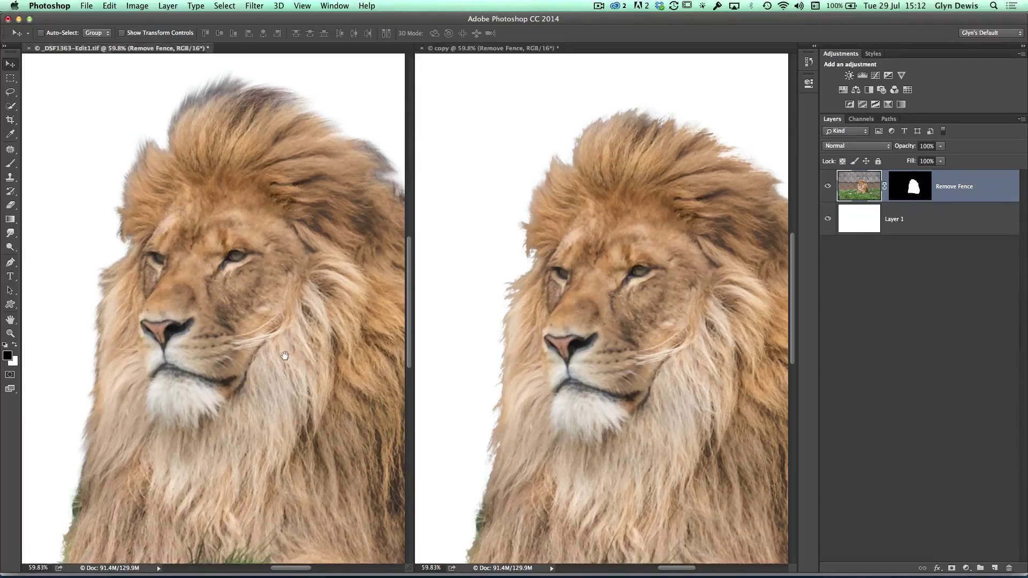
pyautogui.moveTo(286, 357); pyautogui.dragTo(255, 358)
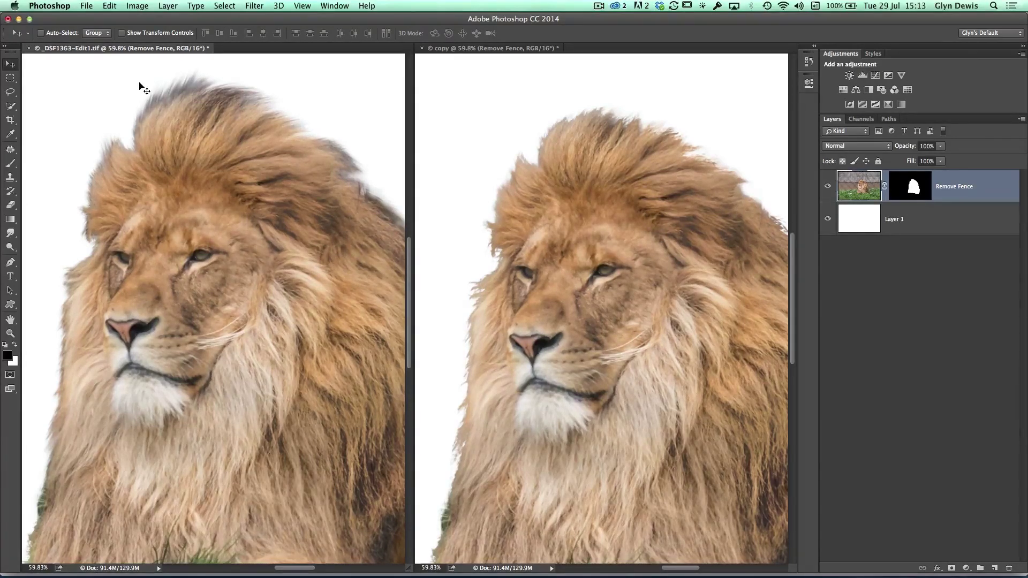
# - Consolidate both lion documents into tabs with Window > Arrange
pyautogui.click(331, 7)
pyautogui.moveTo(333, 19)
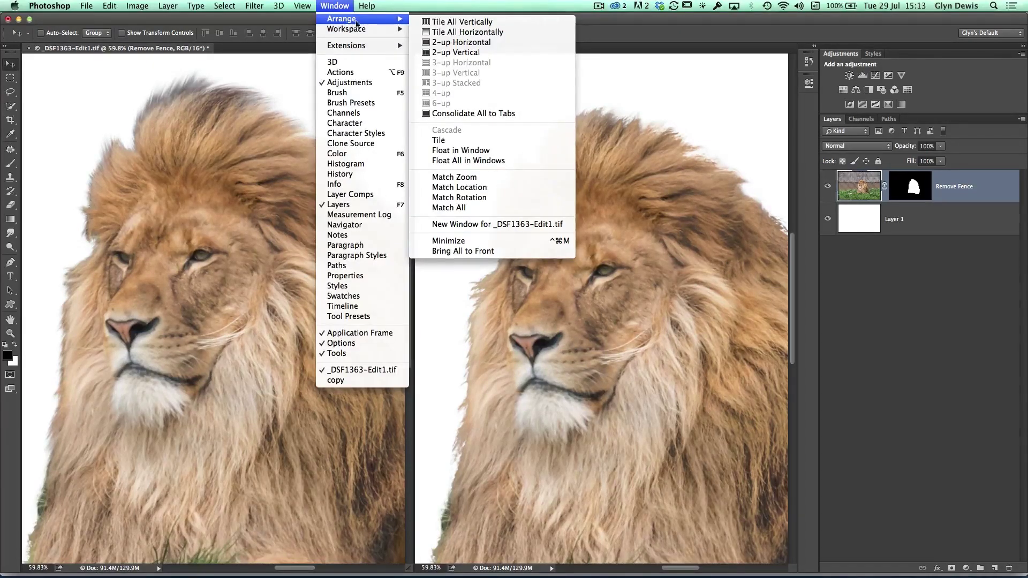
pyautogui.click(454, 113)
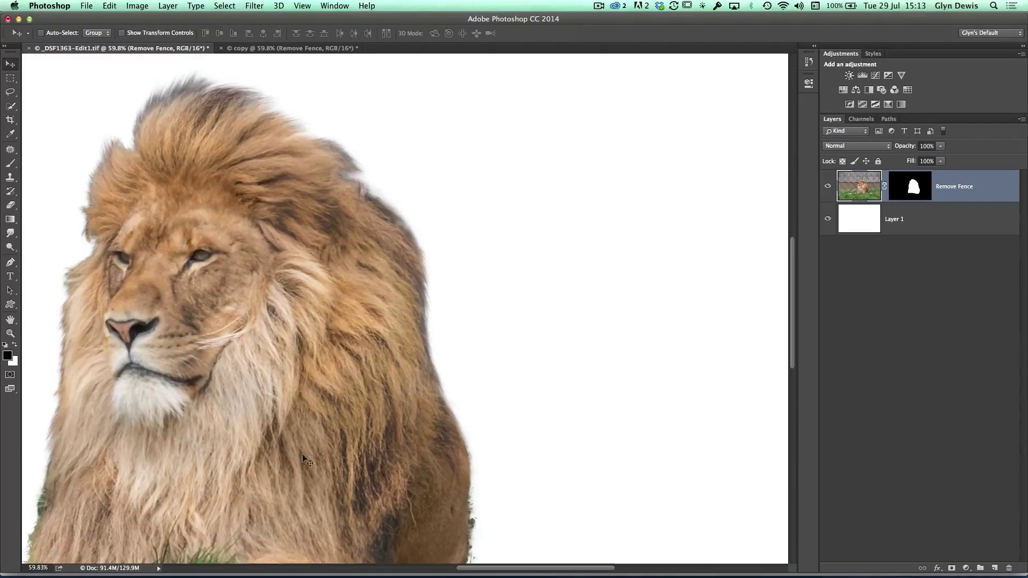
pyautogui.scroll(-4, 303, 460)
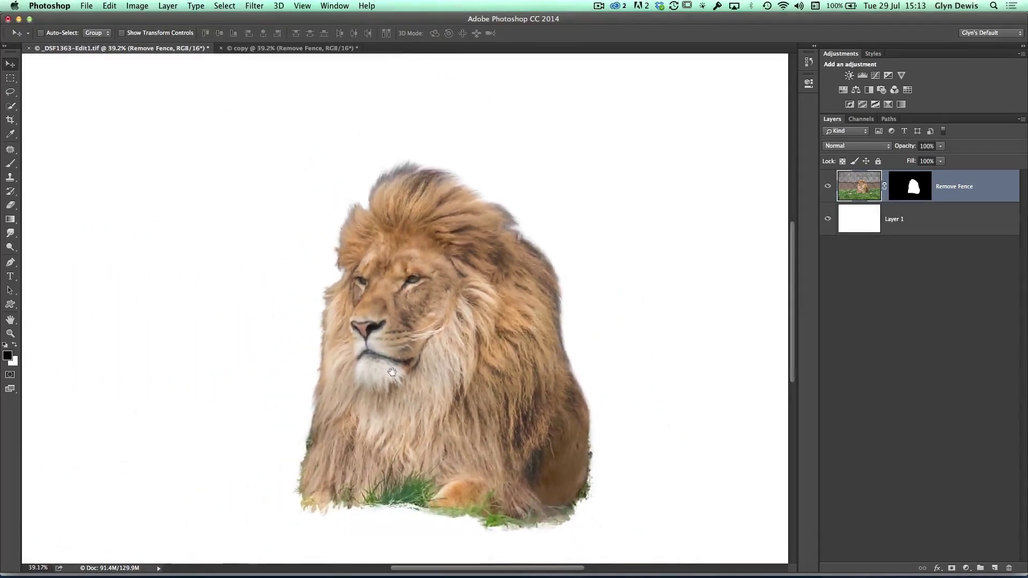
pyautogui.scroll(3, 393, 372)
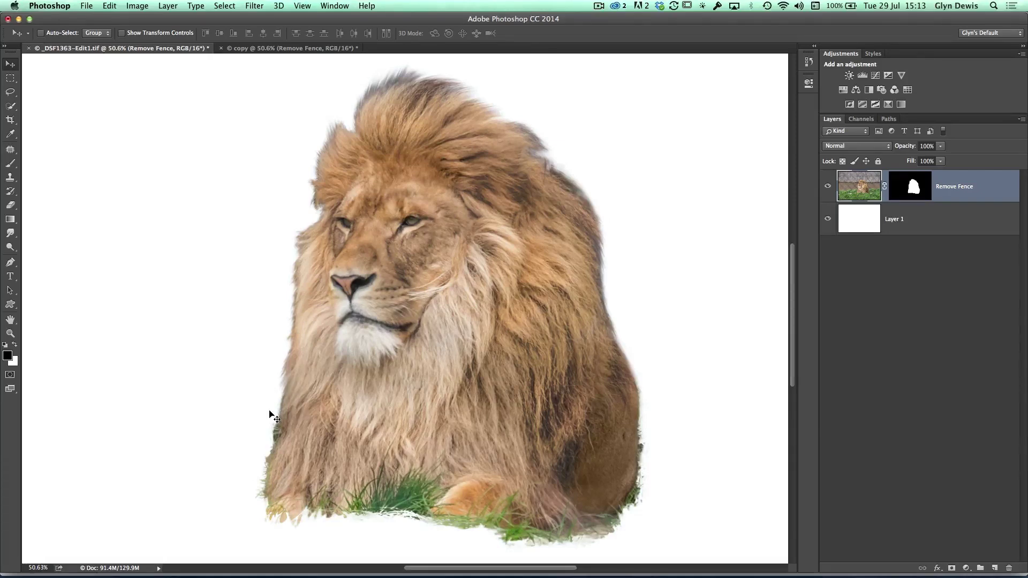
# - Compare the lion with its layer mask off and on, ending on the white cutout
pyautogui.press('super+BackSpace')
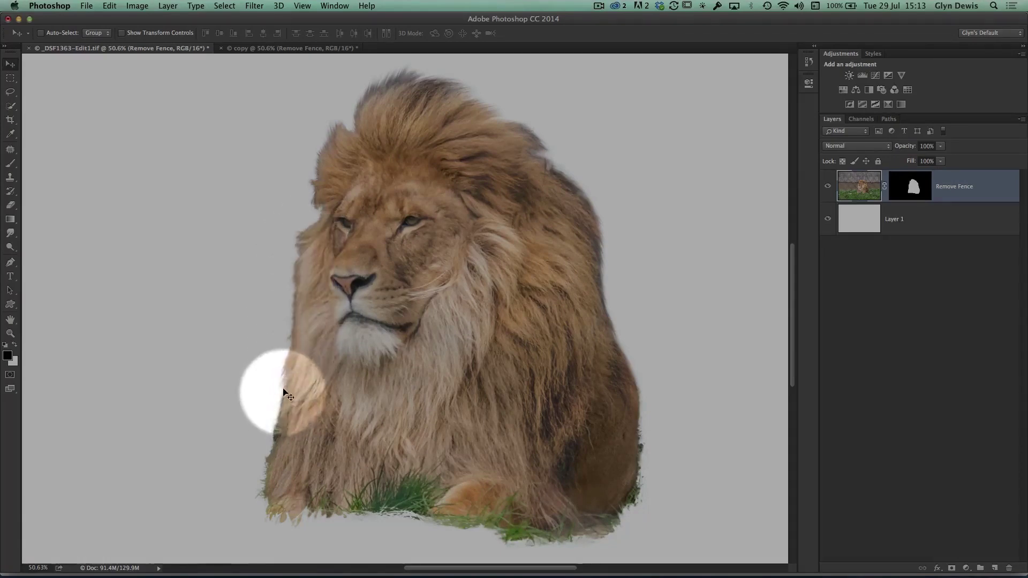
pyautogui.press('super+z')
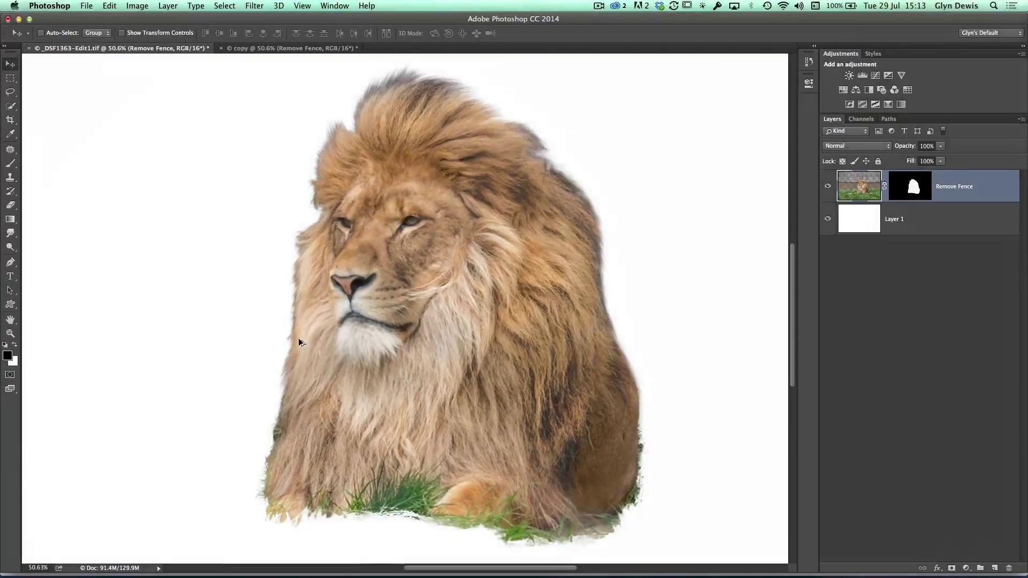
pyautogui.keyDown('shift'); pyautogui.click(913, 192); pyautogui.keyUp('shift')
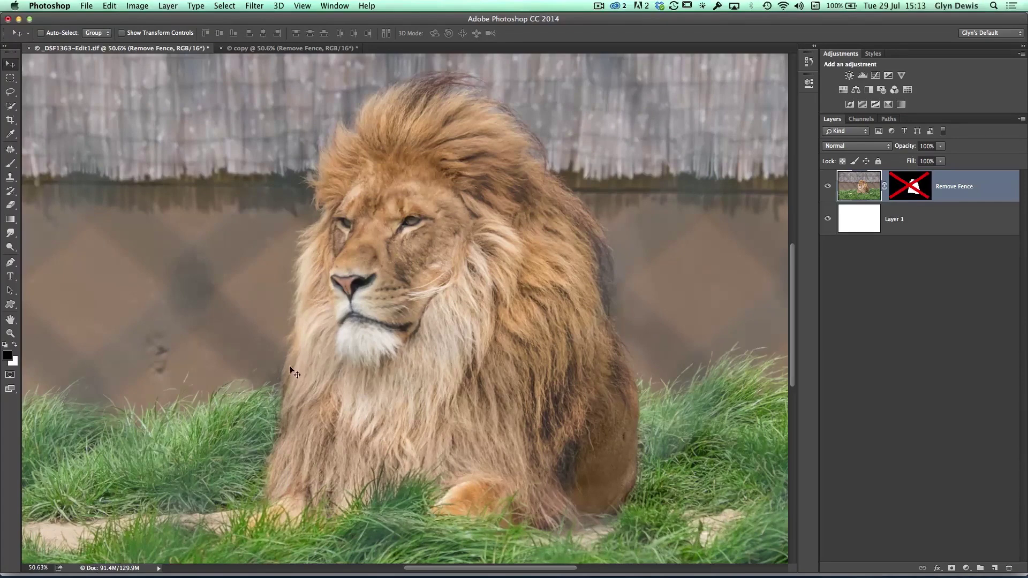
pyautogui.keyDown('shift'); pyautogui.click(911, 193); pyautogui.keyUp('shift')
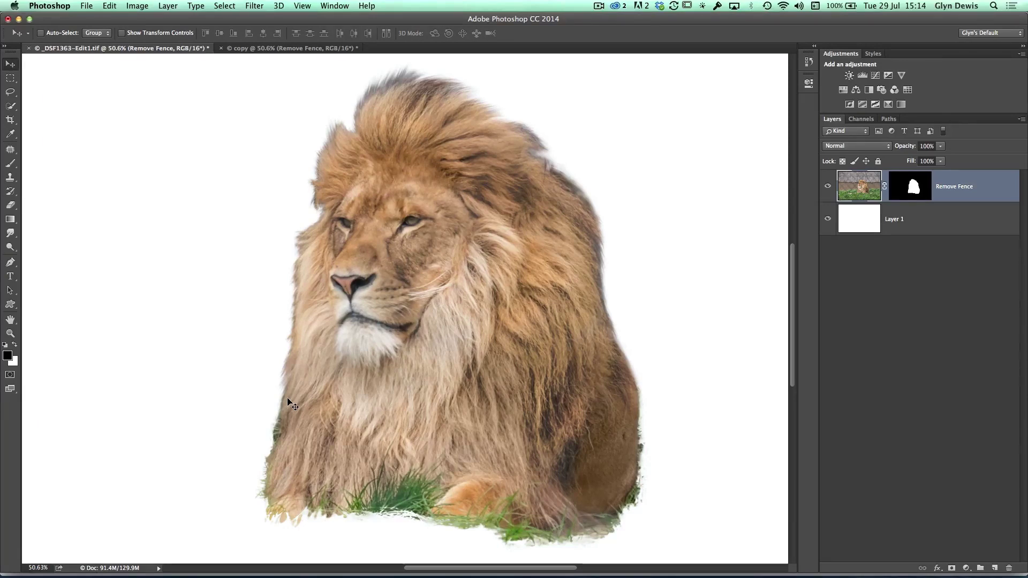
# - Enable Inner Glow on the Remove Fence layer (Screen, 75% opacity, 7 px)
pyautogui.doubleClick(996, 192)
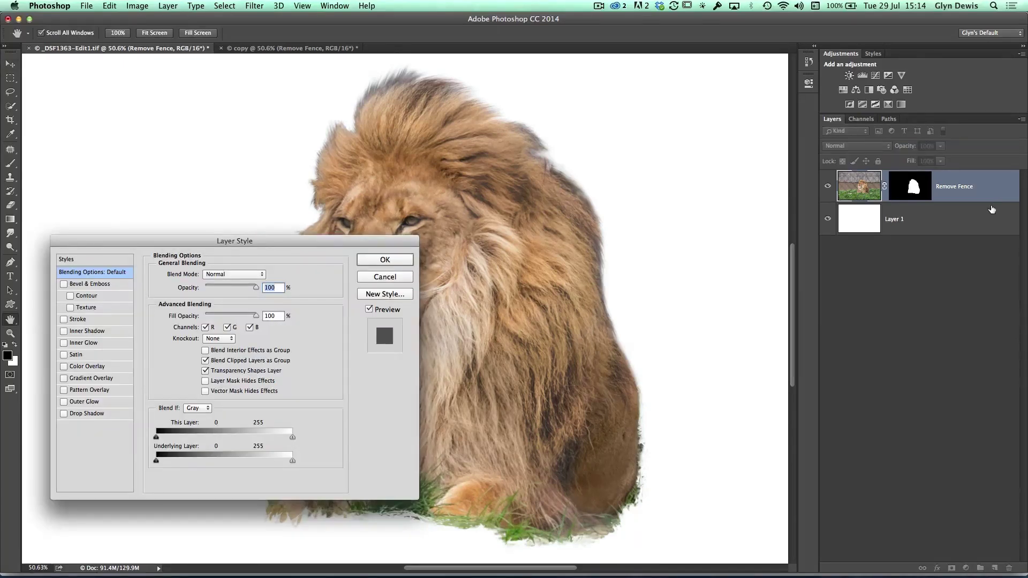
pyautogui.moveTo(200, 241); pyautogui.dragTo(591, 277)
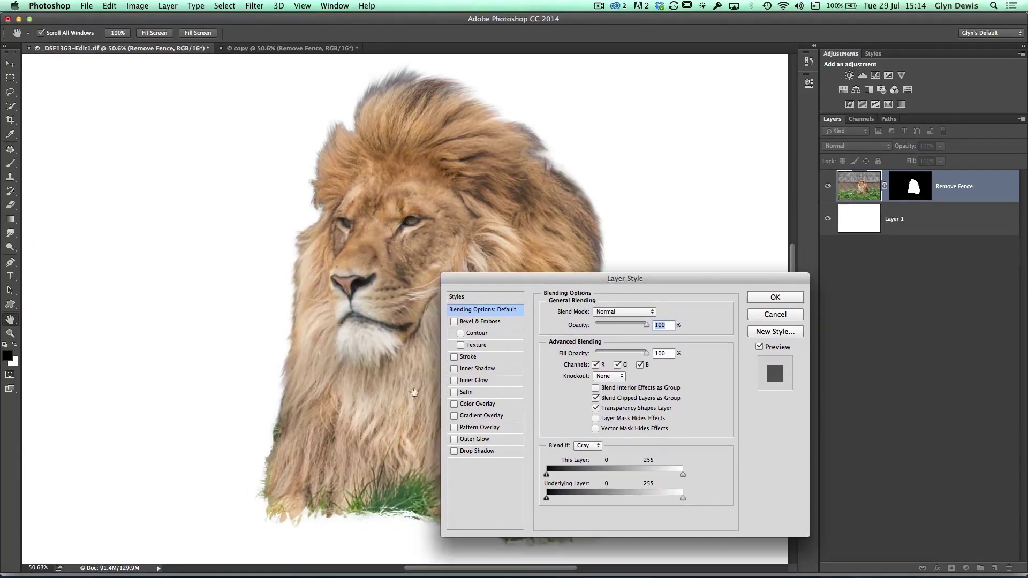
pyautogui.click(463, 382)
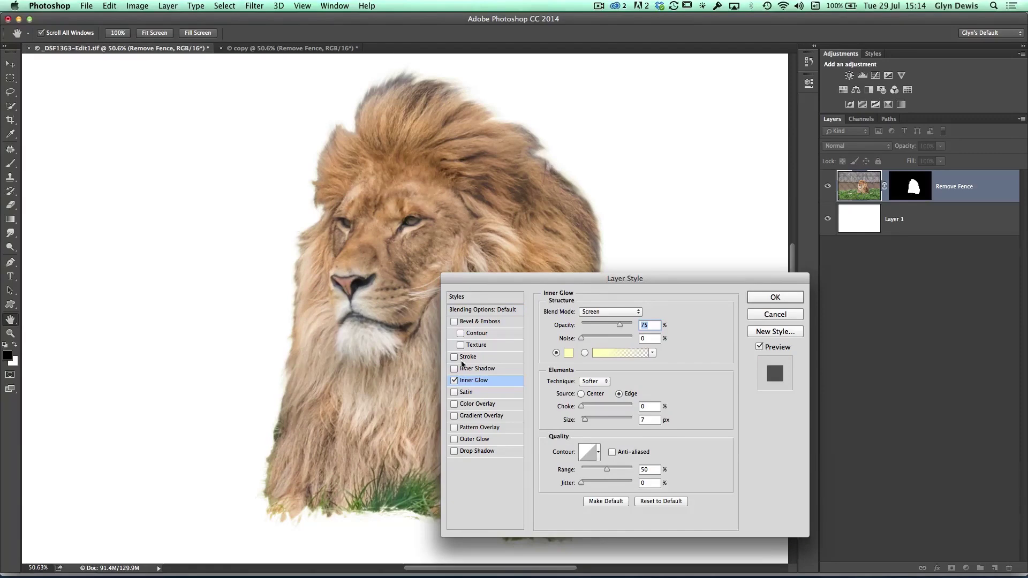
pyautogui.click(463, 311)
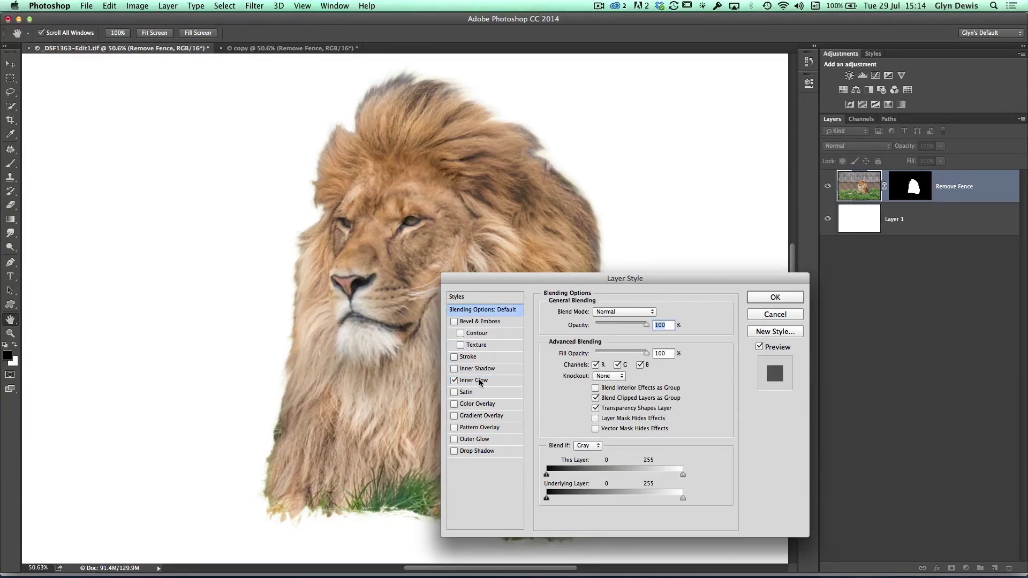
pyautogui.click(481, 382)
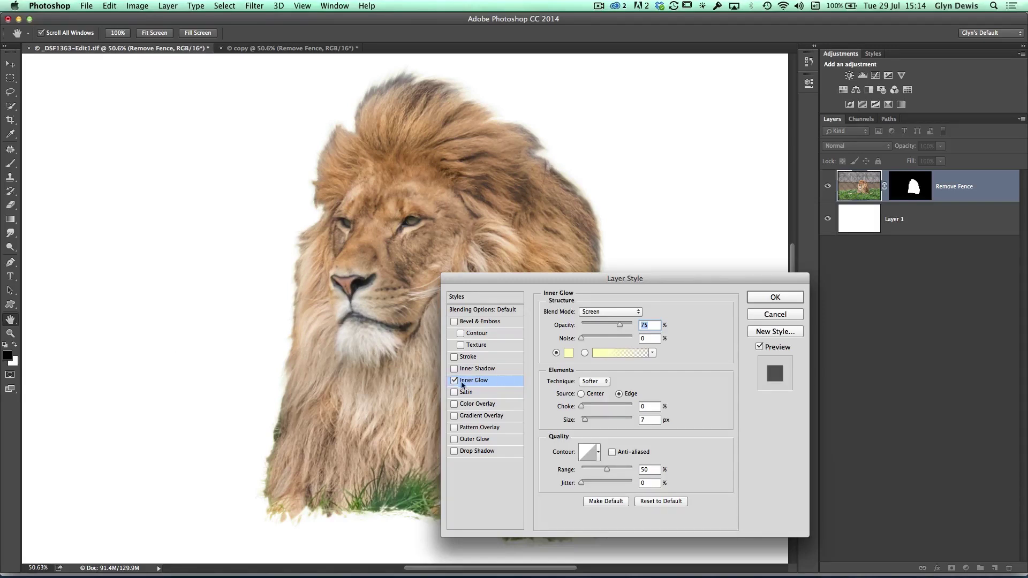
pyautogui.moveTo(508, 280); pyautogui.dragTo(561, 289)
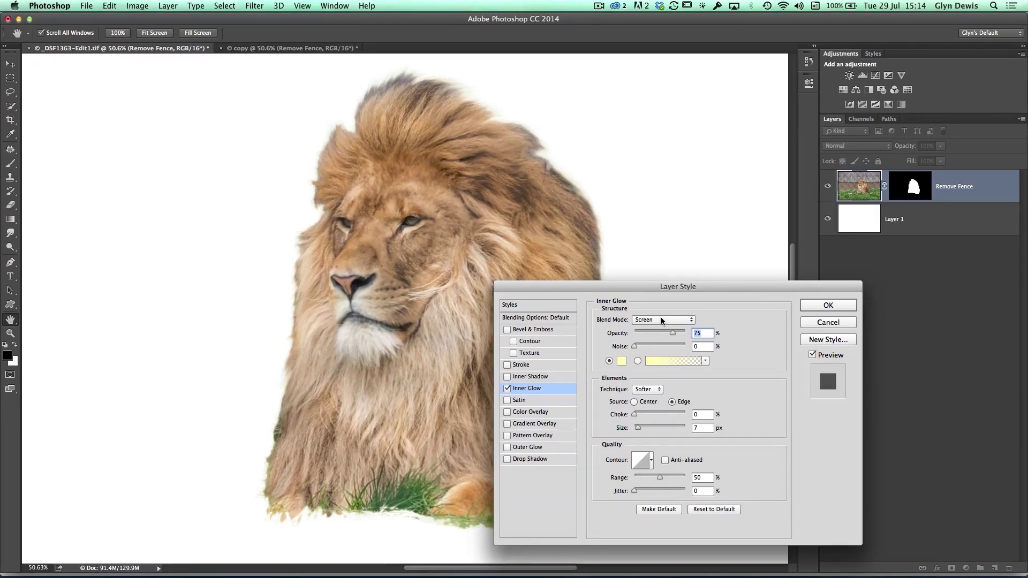
# - Sample a tan glow colour from the lion's fur and enlarge the Inner Glow to 43 px
pyautogui.click(622, 362)
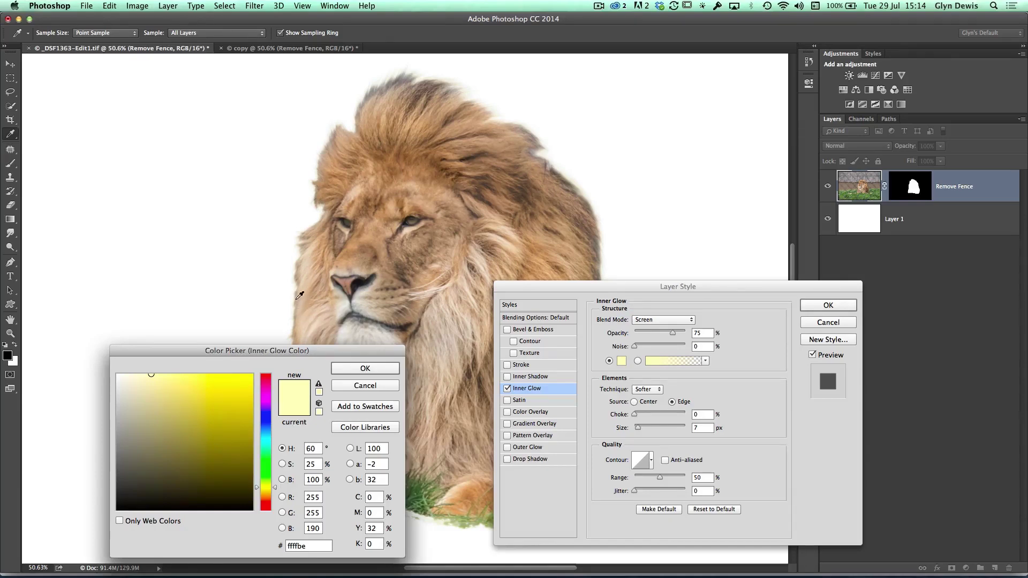
pyautogui.click(300, 310)
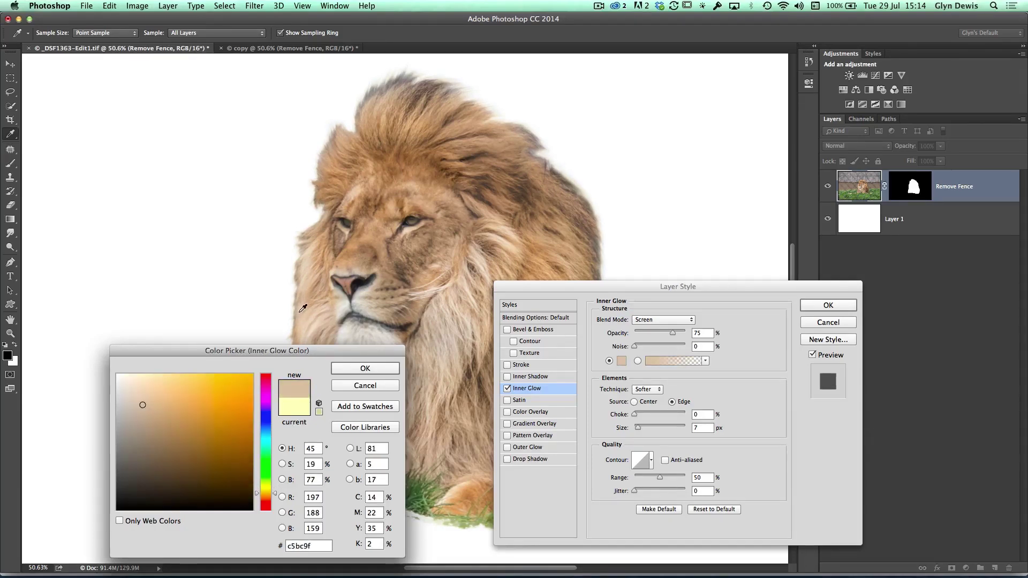
pyautogui.click(351, 370)
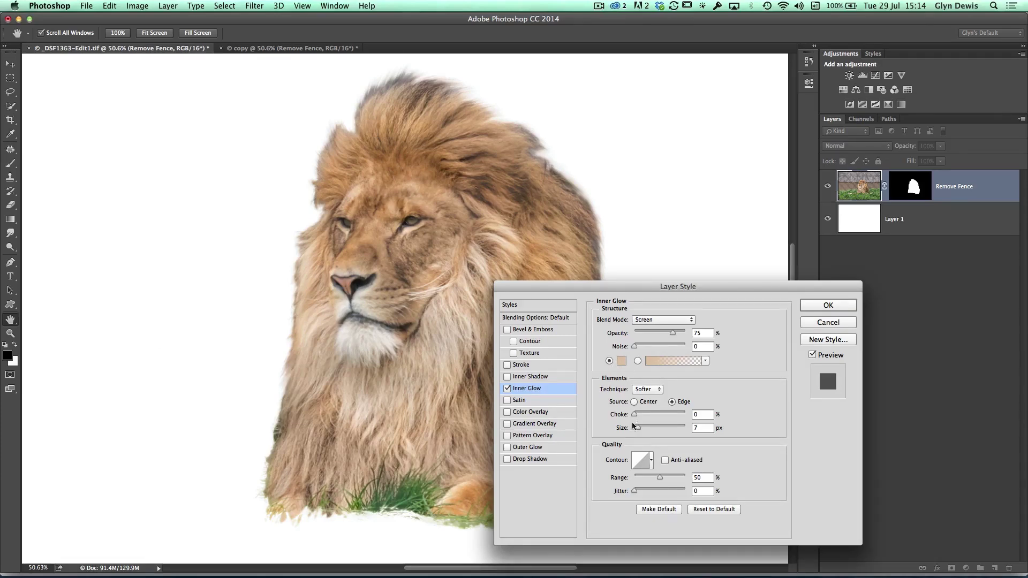
pyautogui.moveTo(637, 428); pyautogui.dragTo(644, 430)
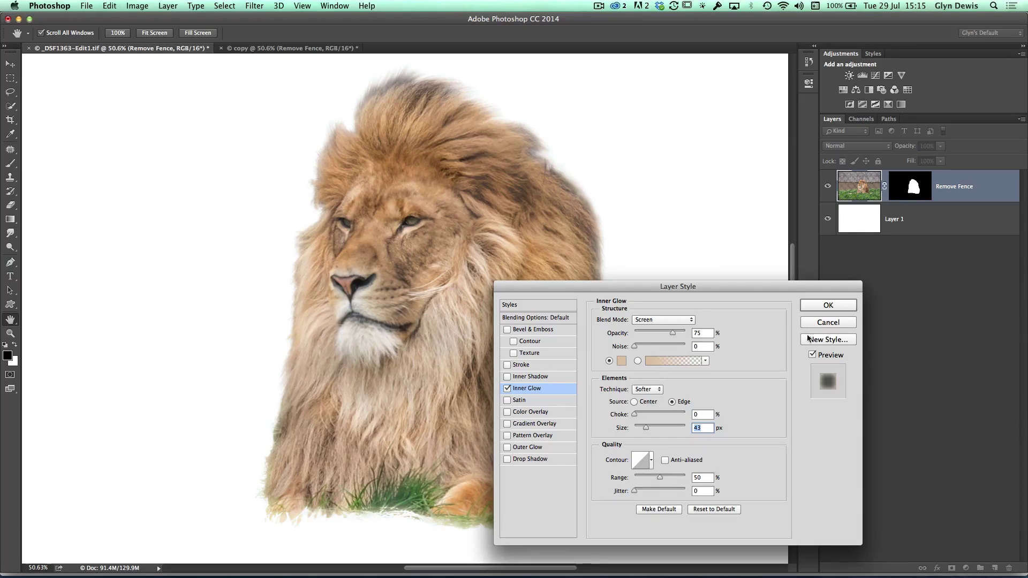
# - Toggle Preview to compare the lion with and without the glow, then apply it
pyautogui.click(812, 356)
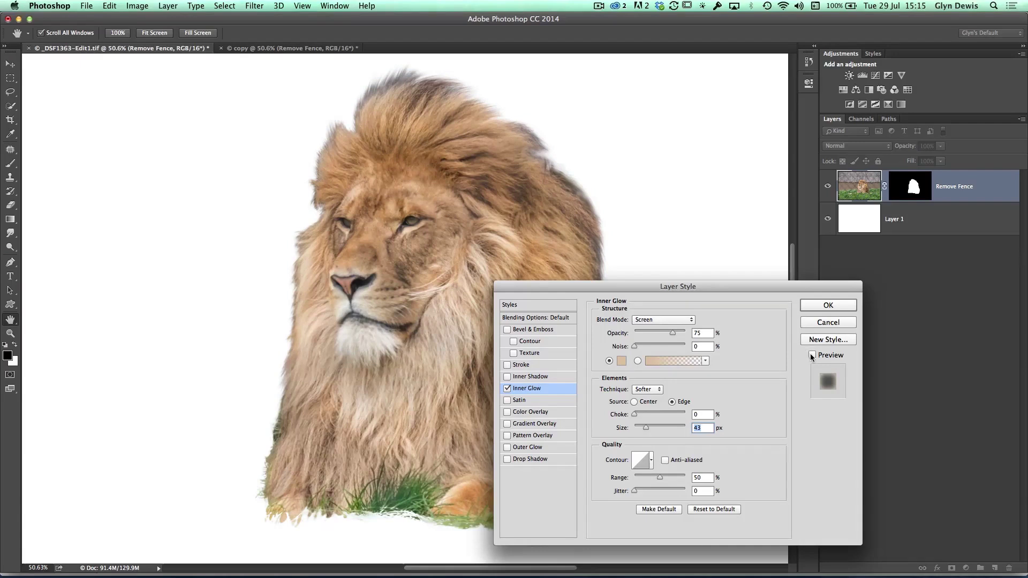
pyautogui.click(814, 355)
pyautogui.click(813, 355)
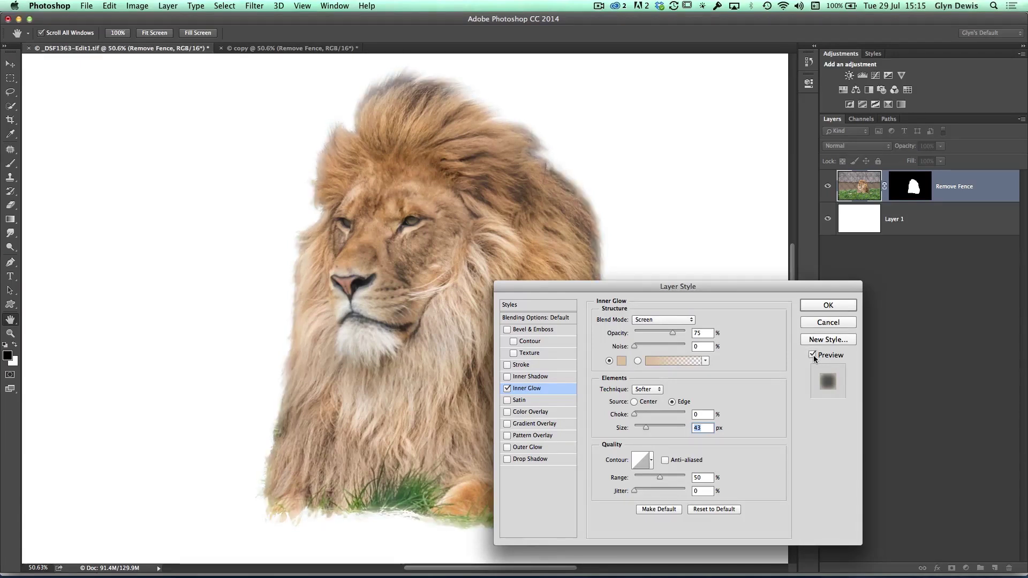
pyautogui.click(813, 355)
pyautogui.click(811, 355)
pyautogui.click(812, 355)
pyautogui.click(812, 355)
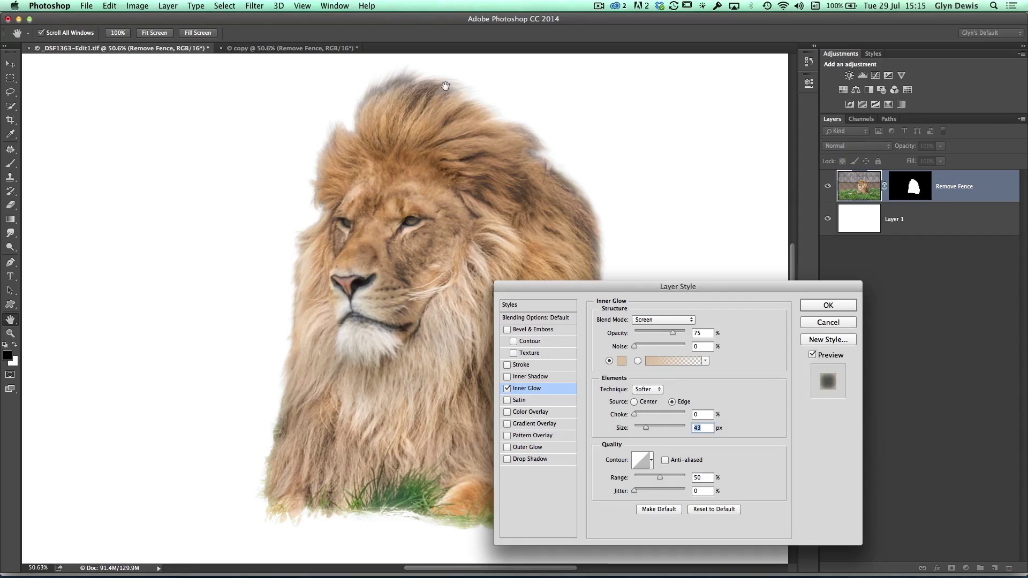
pyautogui.moveTo(619, 285); pyautogui.dragTo(552, 314)
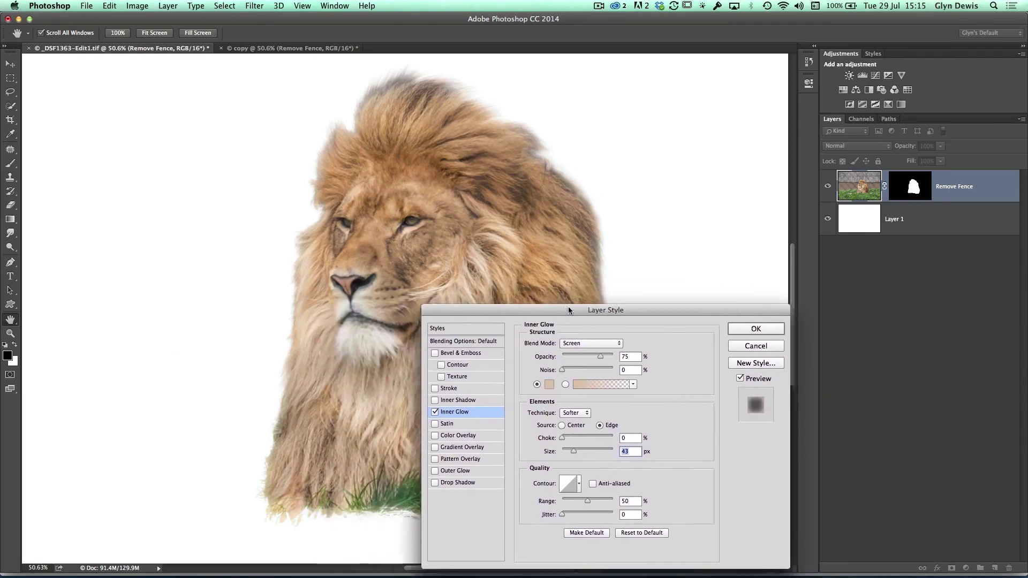
pyautogui.click(745, 379)
pyautogui.click(745, 379)
pyautogui.click(745, 380)
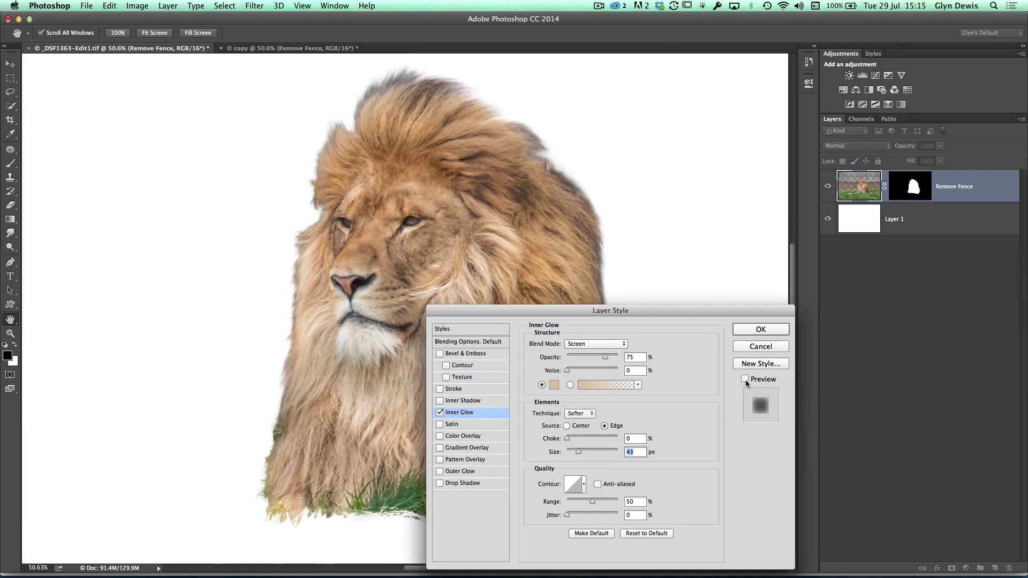
pyautogui.click(745, 380)
pyautogui.click(745, 380)
pyautogui.click(745, 379)
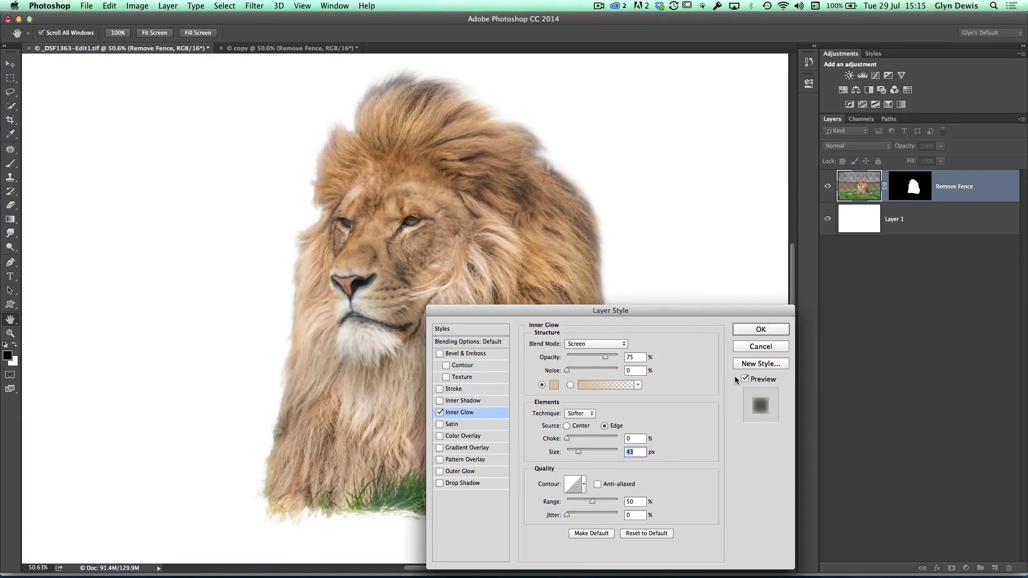
pyautogui.click(757, 330)
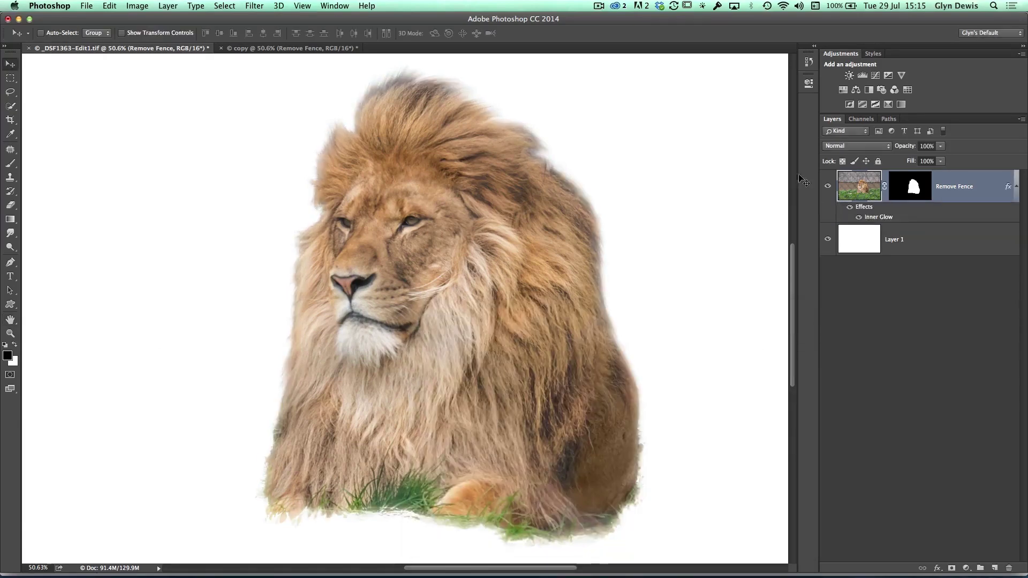
# - Float and resize the Layers panel beside the lion, then open the Inner Glow effect's context menu
pyautogui.moveTo(833, 119); pyautogui.dragTo(47, 90)
pyautogui.moveTo(255, 485); pyautogui.dragTo(238, 249)
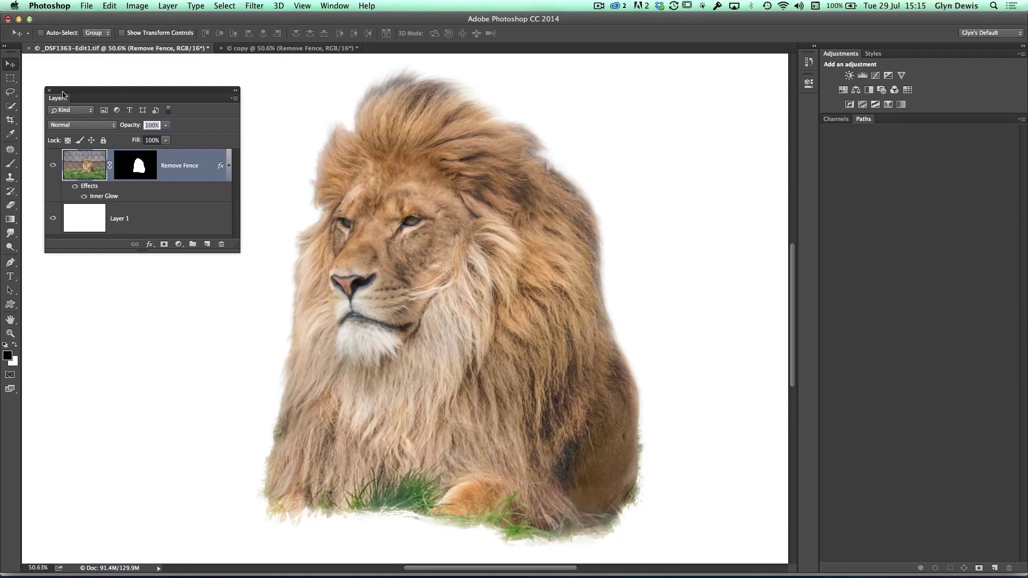
pyautogui.moveTo(64, 90); pyautogui.dragTo(67, 123)
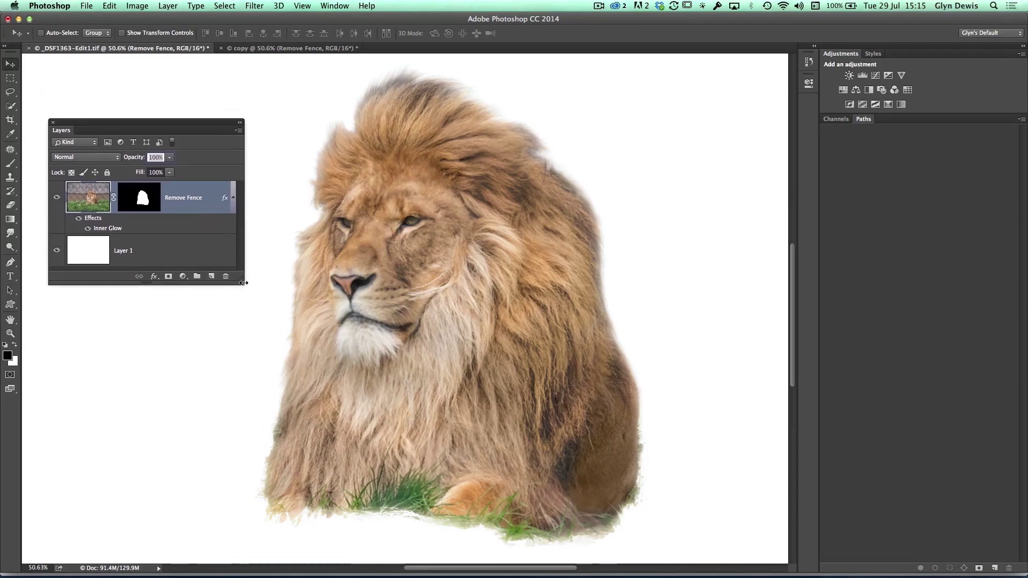
pyautogui.moveTo(72, 126); pyautogui.dragTo(71, 124)
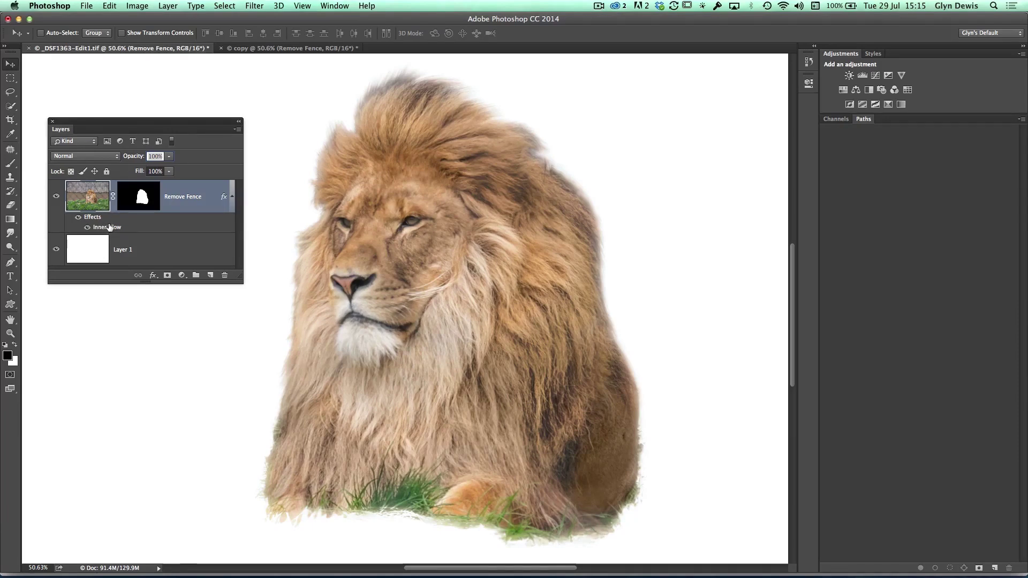
pyautogui.rightClick(106, 227)
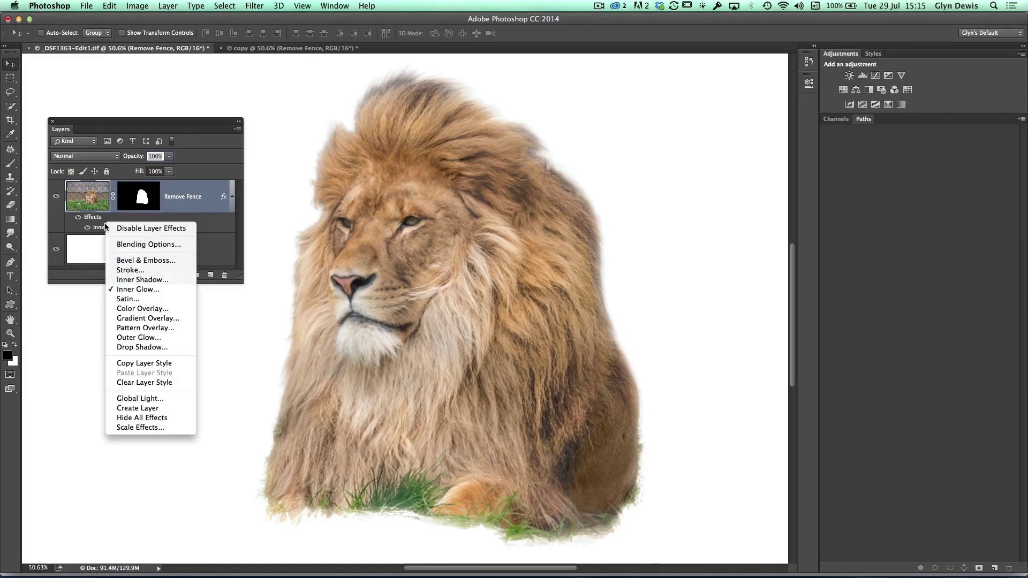
# - Convert the Inner Glow to its own layer, add a black hide-all mask, and choose a soft round brush
pyautogui.click(131, 410)
pyautogui.moveTo(240, 284); pyautogui.dragTo(261, 301)
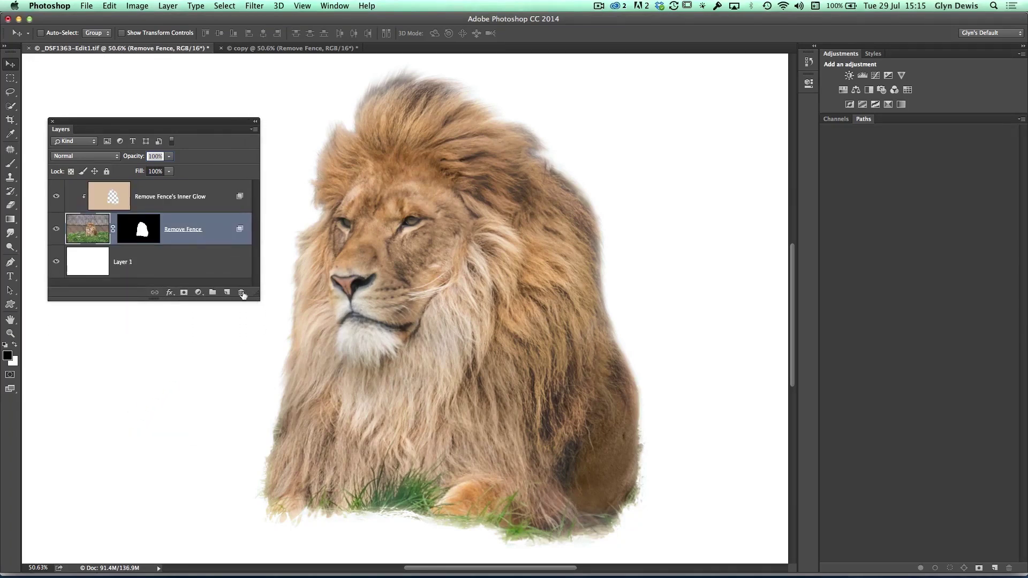
pyautogui.click(102, 196)
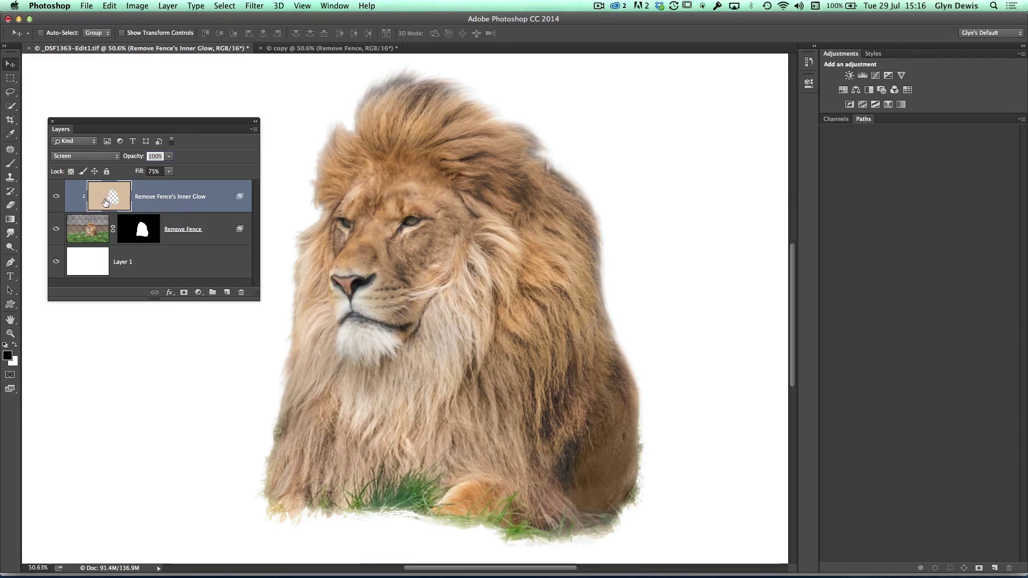
pyautogui.keyDown('alt'); pyautogui.click(183, 293); pyautogui.keyUp('alt')
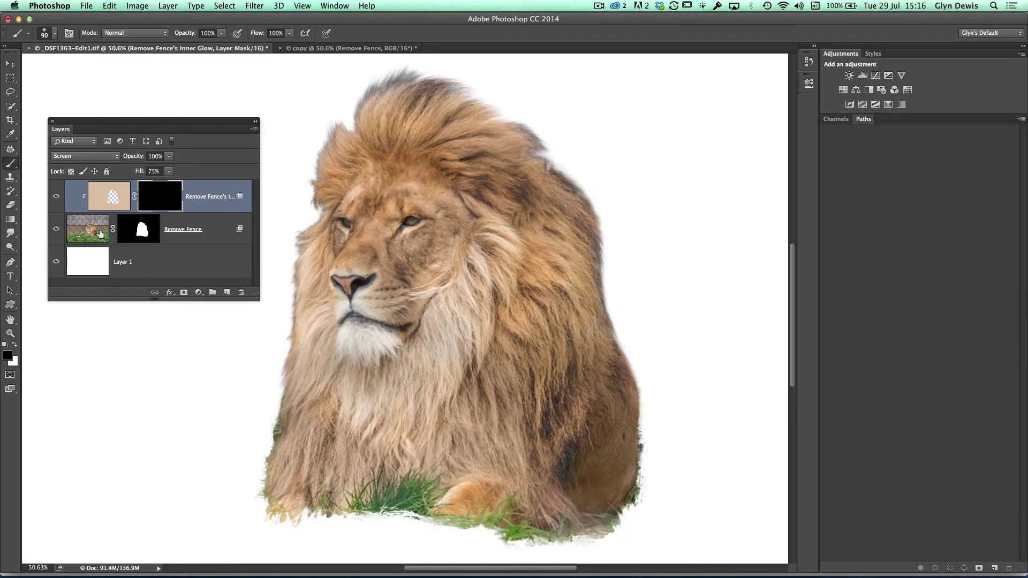
pyautogui.click(55, 34)
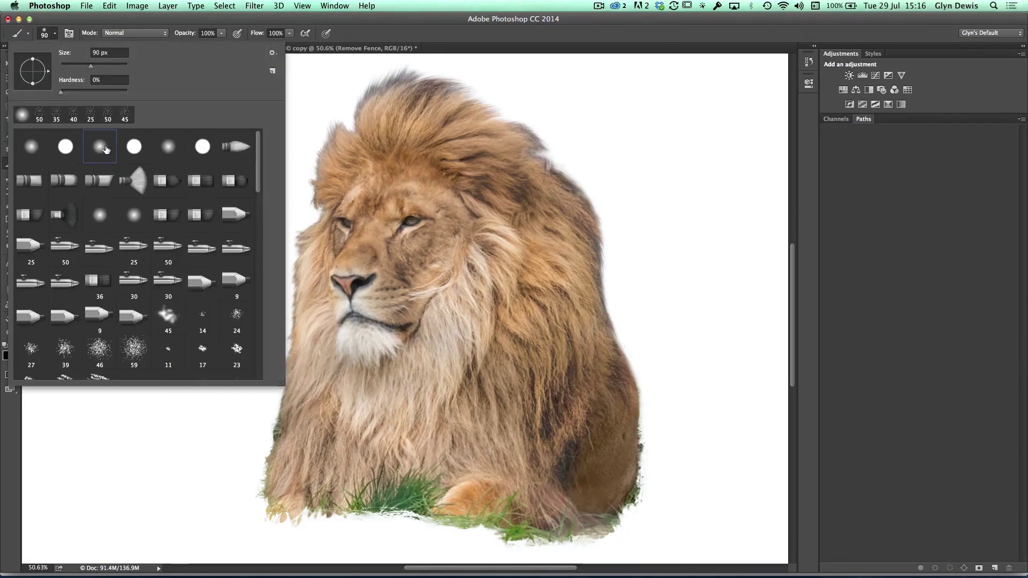
pyautogui.click(366, 33)
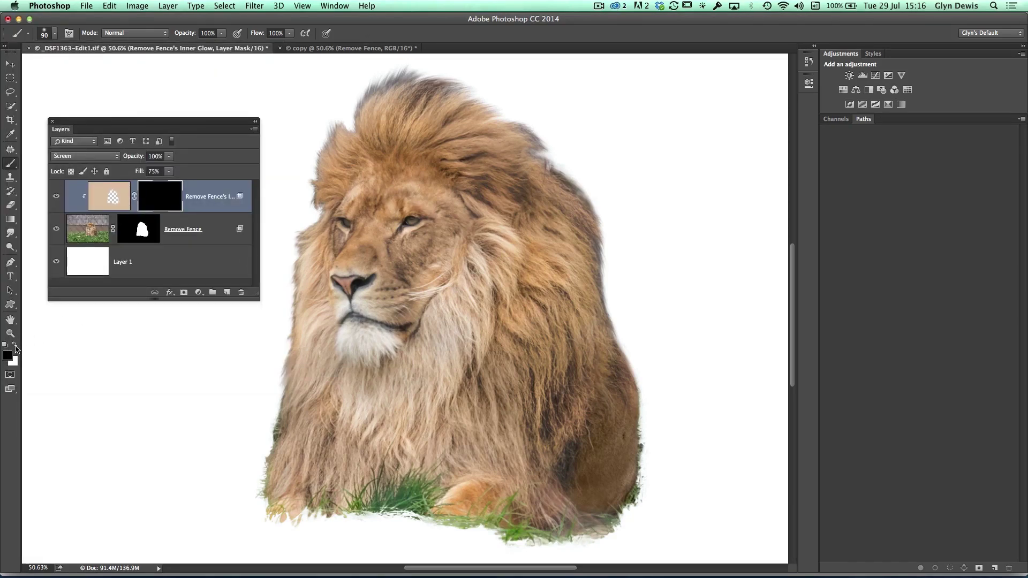
# - Paint white on the glow mask along the mane's left edge and compare glow on versus off
pyautogui.click(15, 345)
pyautogui.moveTo(325, 159)
pyautogui.mouseDown()
pyautogui.moveTo(332, 131)
pyautogui.moveTo(304, 260)
pyautogui.moveTo(300, 252)
pyautogui.moveTo(290, 398)
pyautogui.mouseUp()
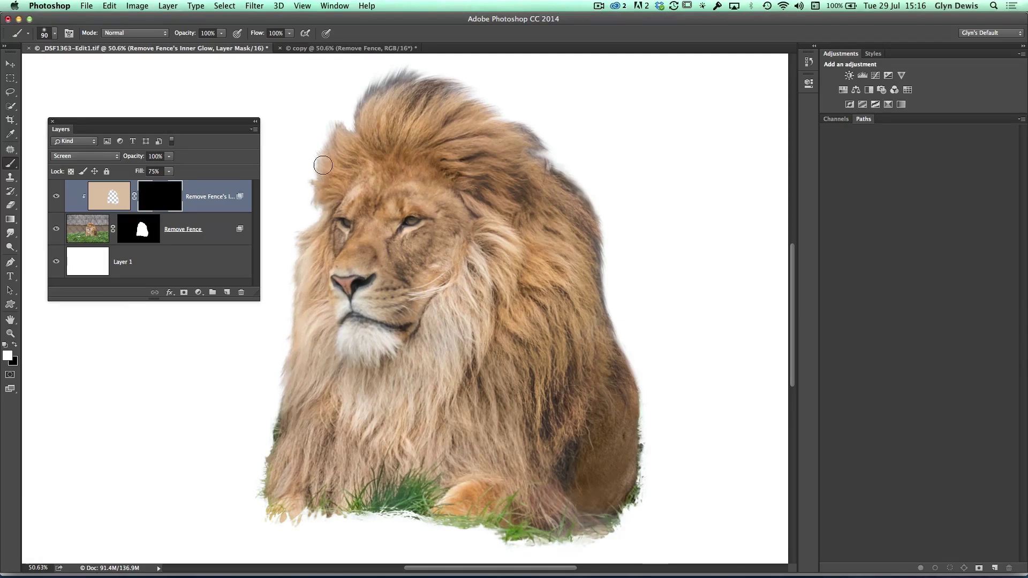
pyautogui.click(56, 196)
pyautogui.click(56, 197)
pyautogui.click(56, 196)
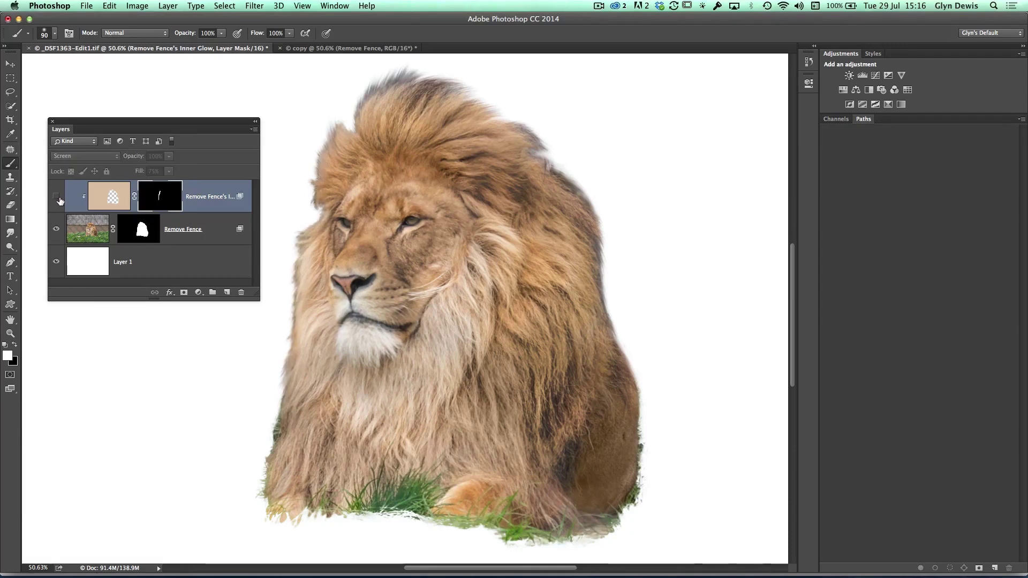
pyautogui.click(56, 196)
pyautogui.click(56, 197)
pyautogui.click(56, 197)
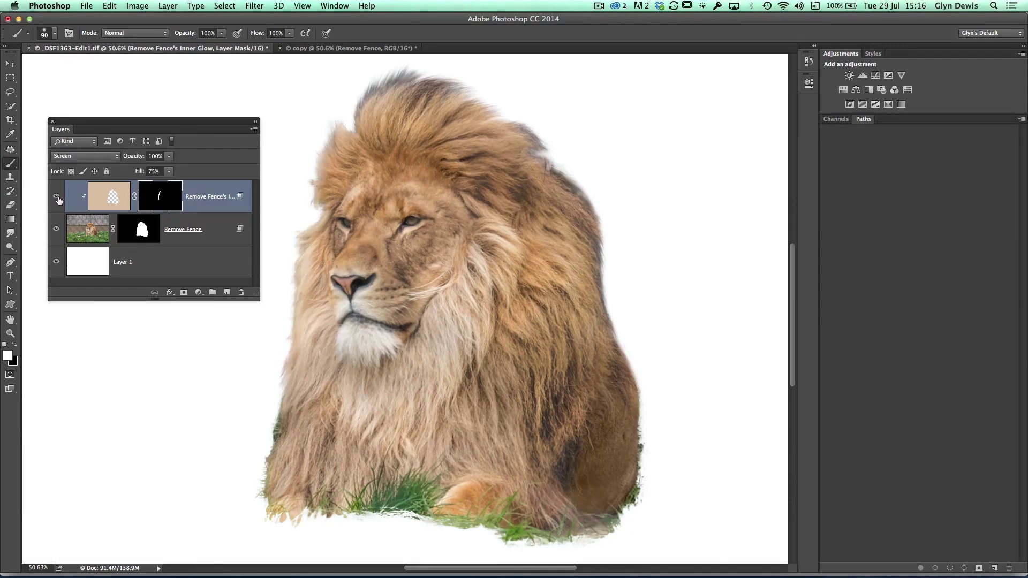
pyautogui.click(57, 197)
pyautogui.click(56, 197)
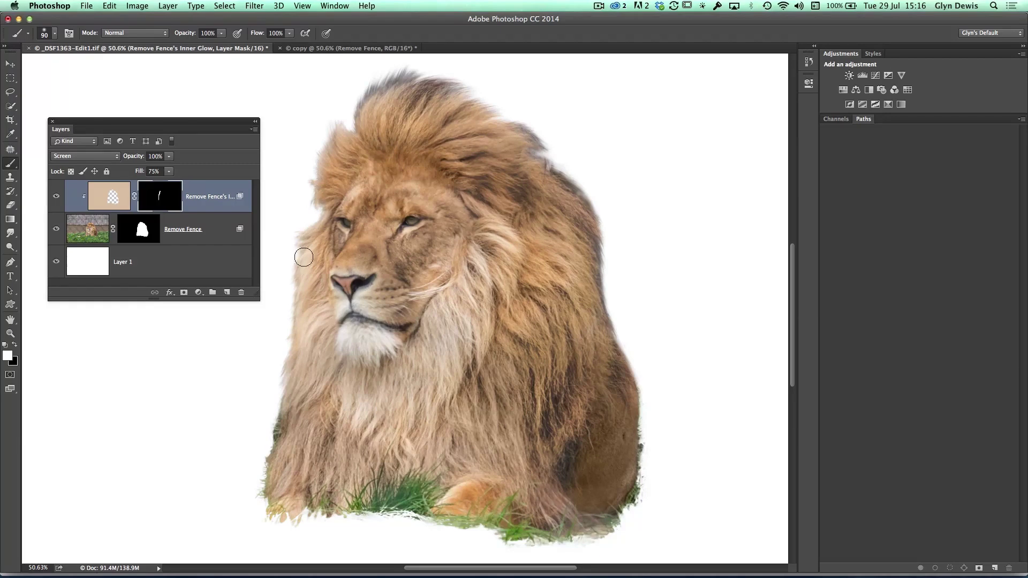
# - Briefly show the original fence photo, then restore the white cutout and the glow layer
pyautogui.click(56, 197)
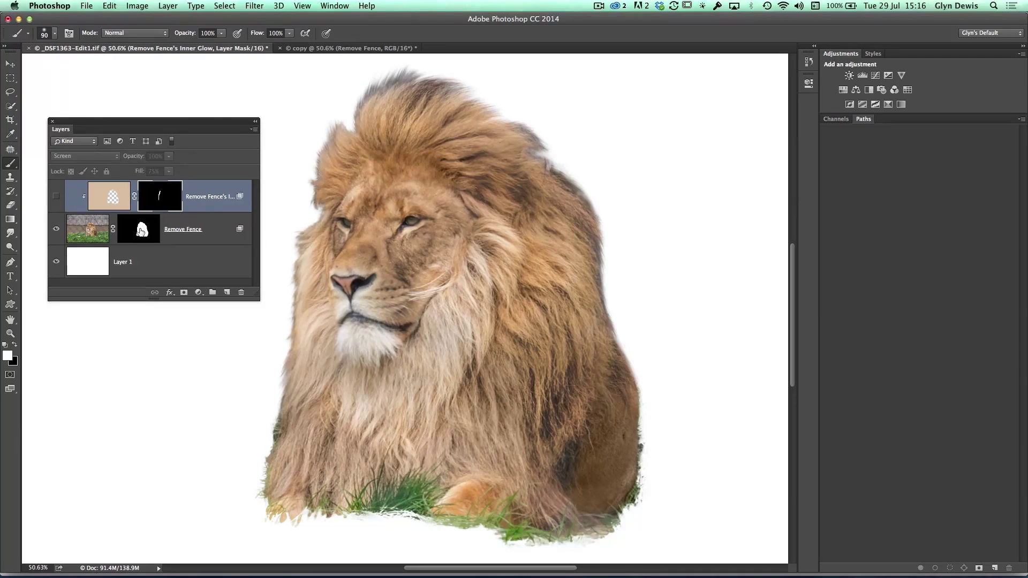
pyautogui.keyDown('shift'); pyautogui.click(142, 231); pyautogui.keyUp('shift')
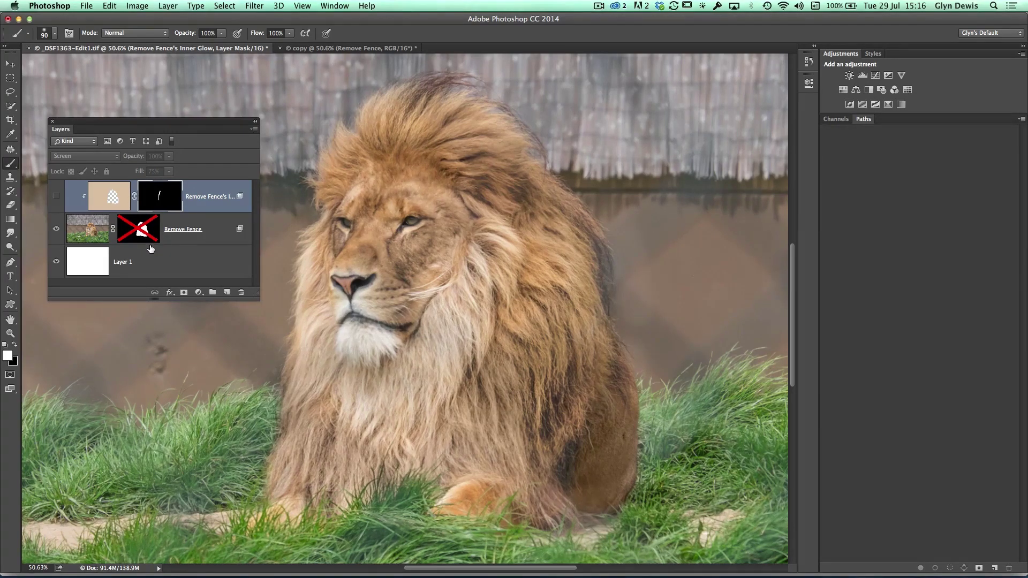
pyautogui.keyDown('shift'); pyautogui.click(142, 235); pyautogui.keyUp('shift')
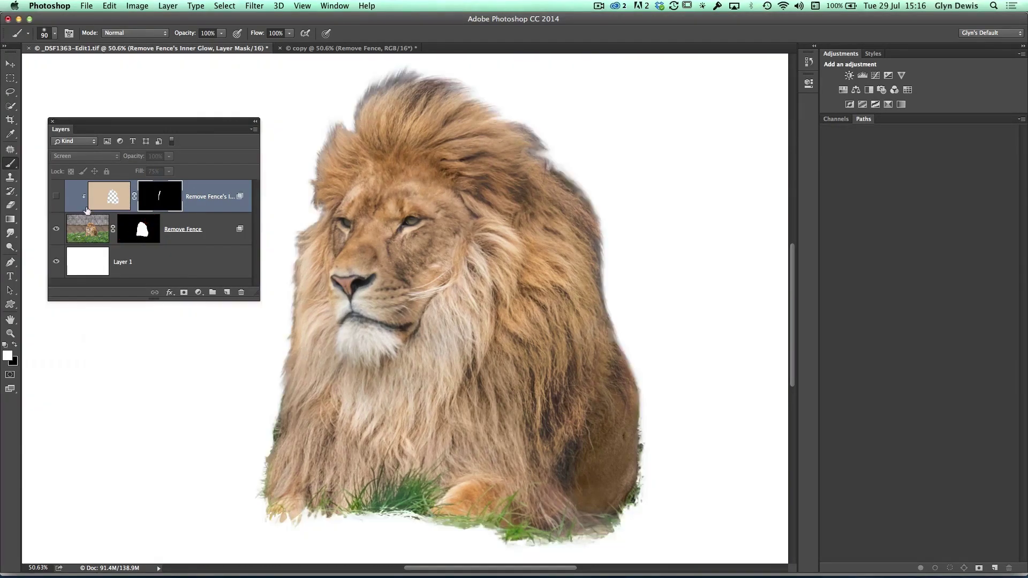
pyautogui.click(57, 199)
pyautogui.press('super+Tab')
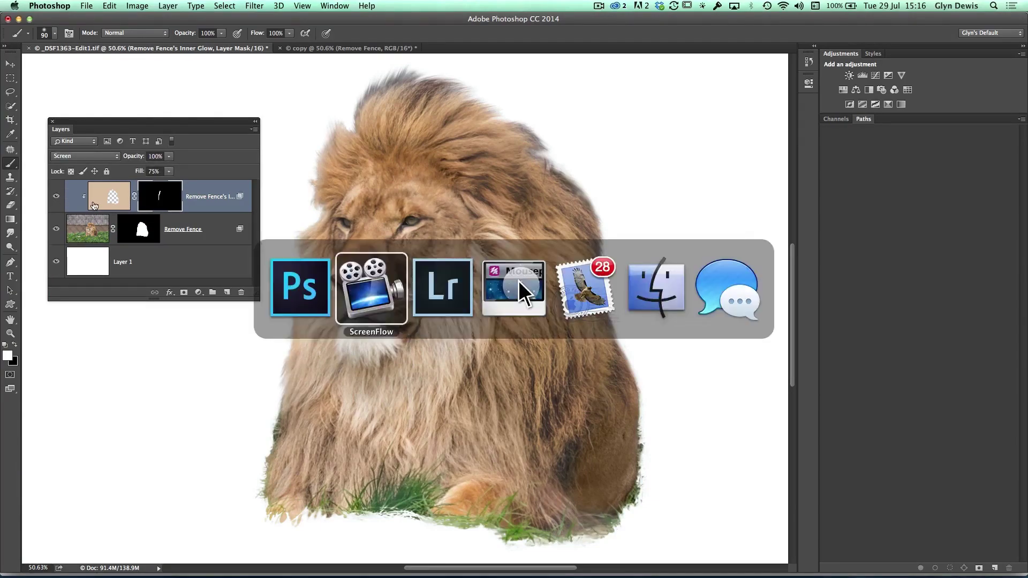
# - In Lightroom, zoom the savanna composite to 1:1 and pan around the lion's face and mane
pyautogui.press('super+Tab')
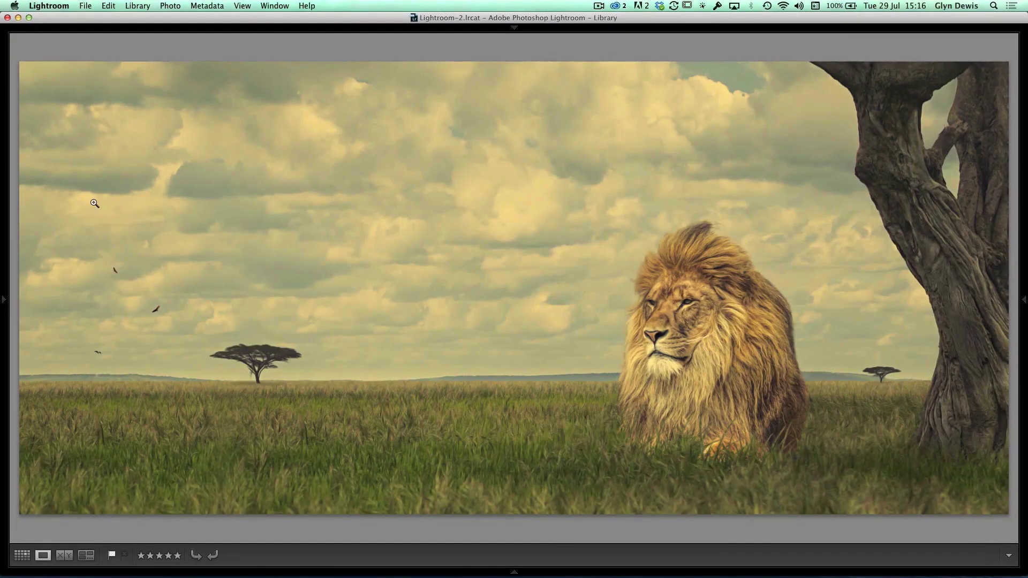
pyautogui.click(718, 324)
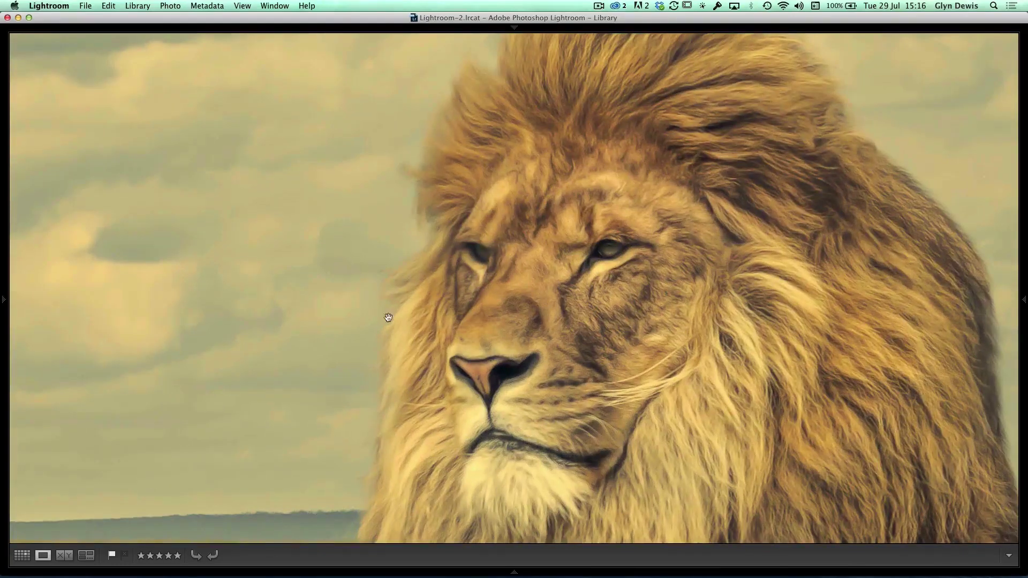
pyautogui.moveTo(380, 349); pyautogui.dragTo(362, 264)
pyautogui.moveTo(392, 204); pyautogui.dragTo(287, 305)
pyautogui.moveTo(344, 356); pyautogui.dragTo(510, 306)
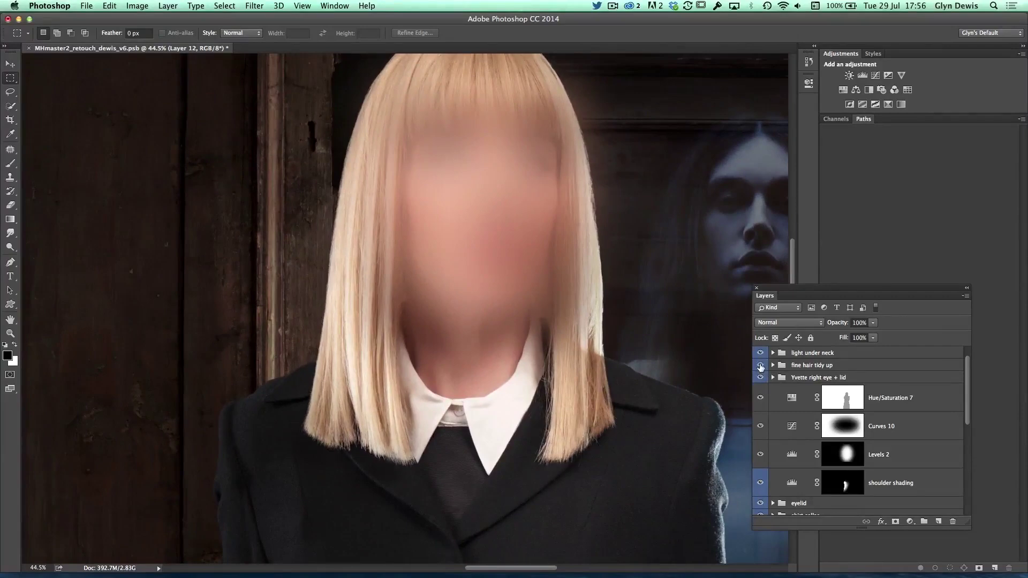
# - Toggle the fine hair tidy up group's visibility in the portrait retouch file
pyautogui.click(761, 366)
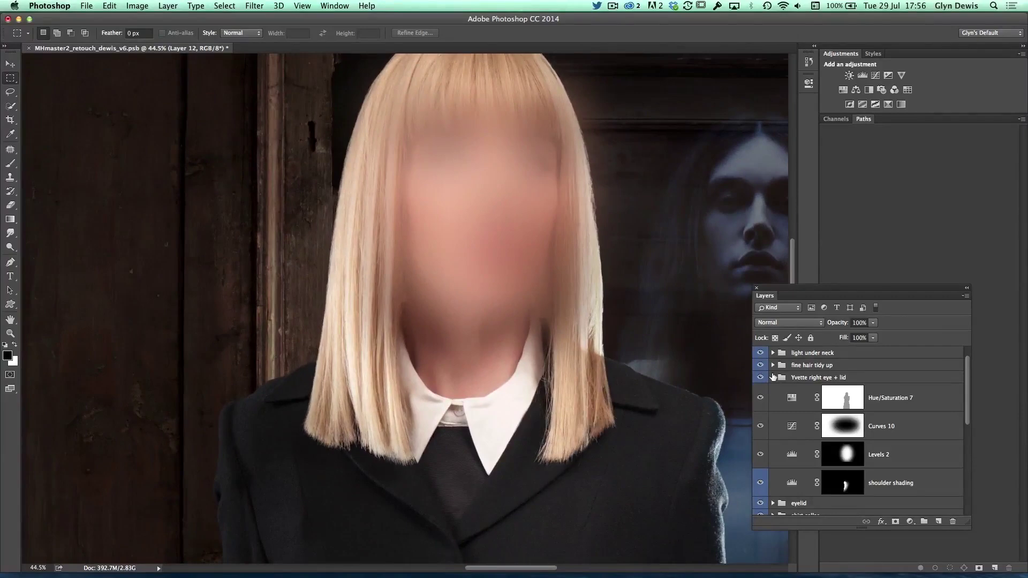